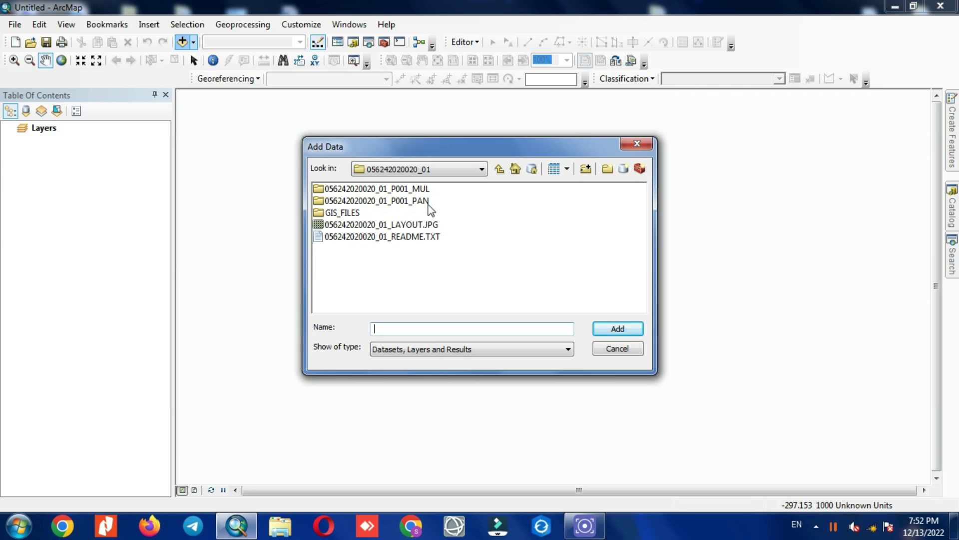
double_click(395, 189)
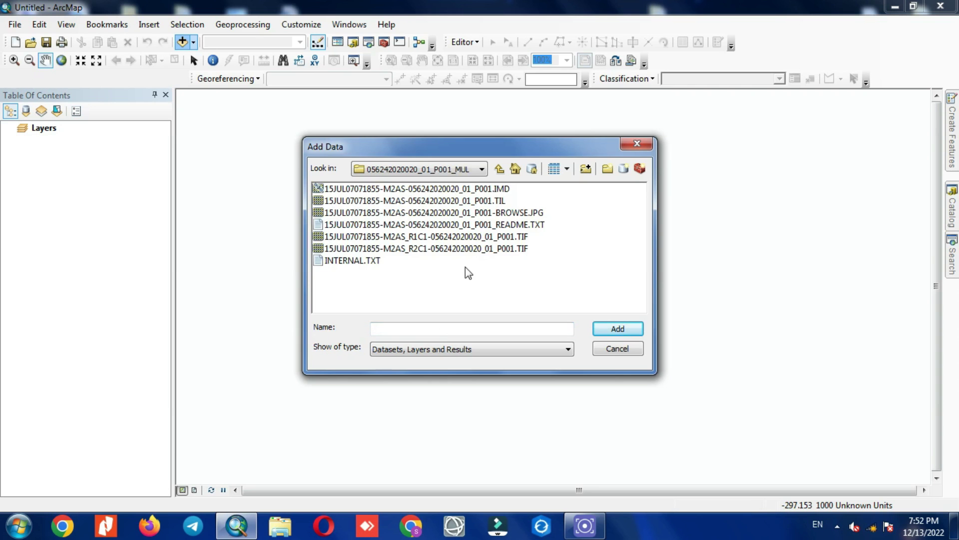
click(470, 248)
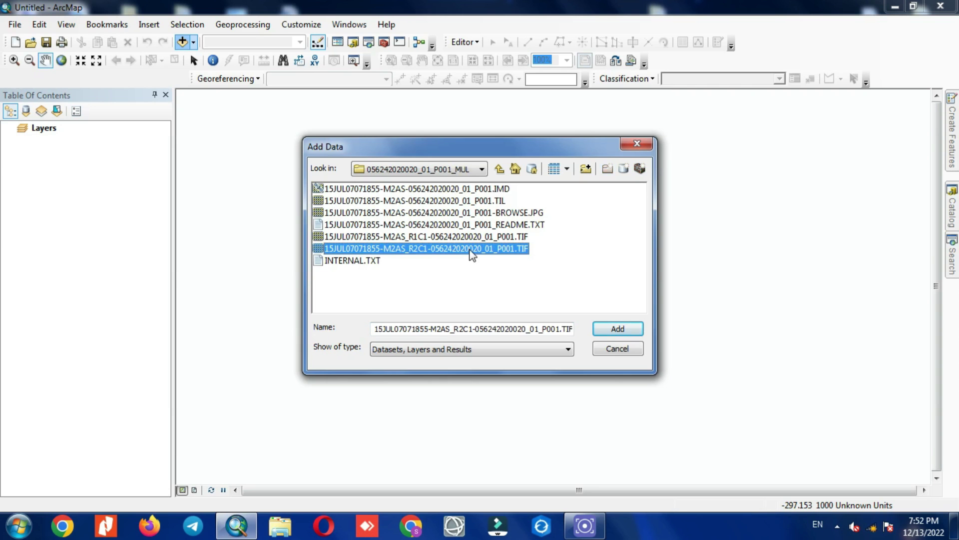
click(629, 328)
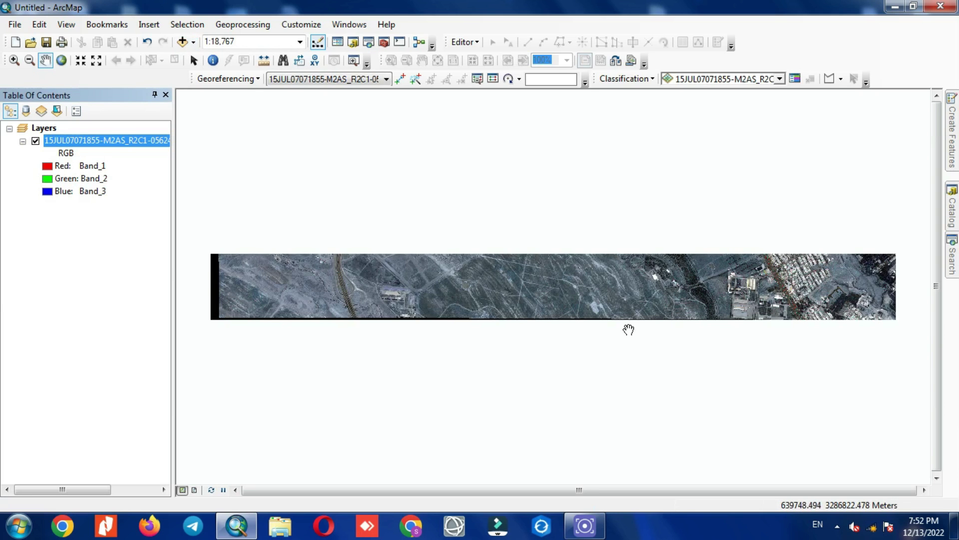
Inspect the multispectral image up close around the highway, car park and housing blocks
scroll(869, 284, up, 1)
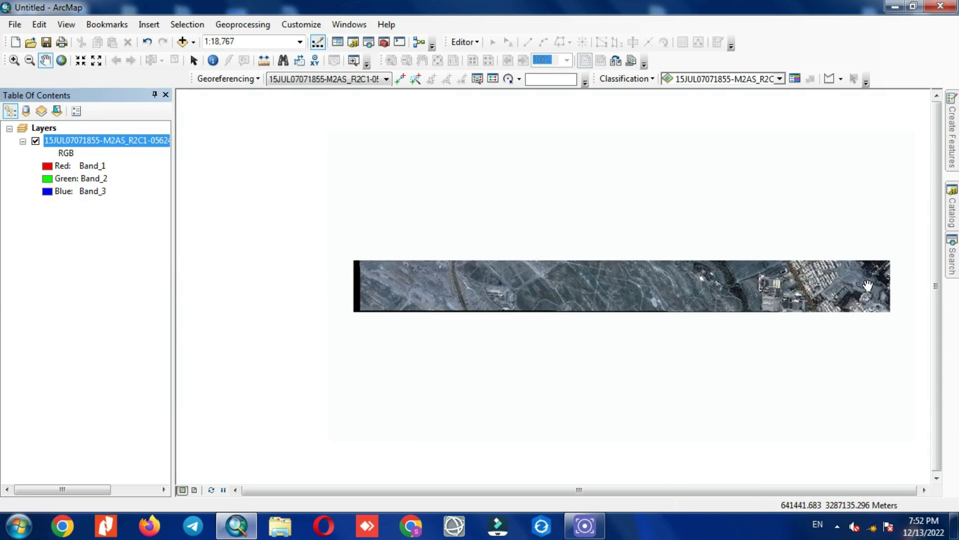
scroll(869, 284, down, 3)
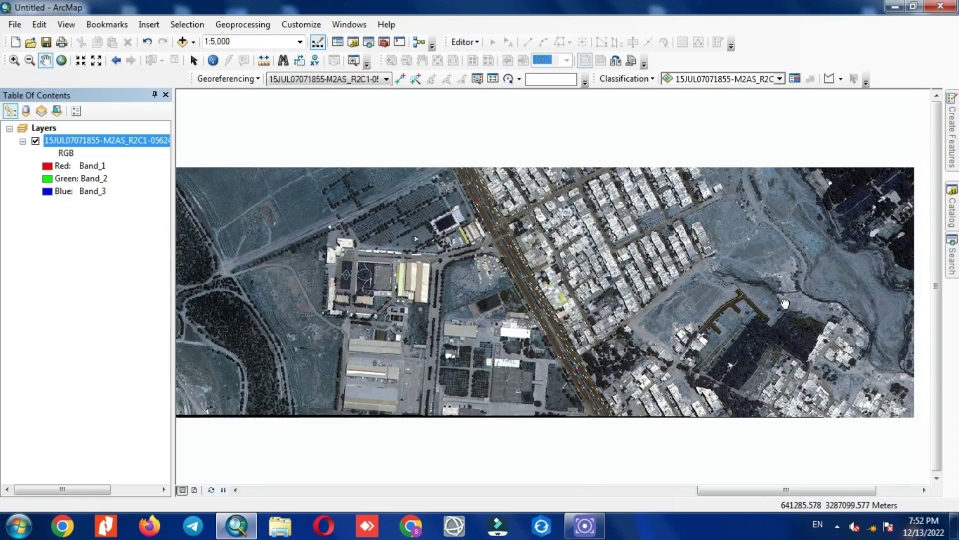
scroll(481, 303, down, 2)
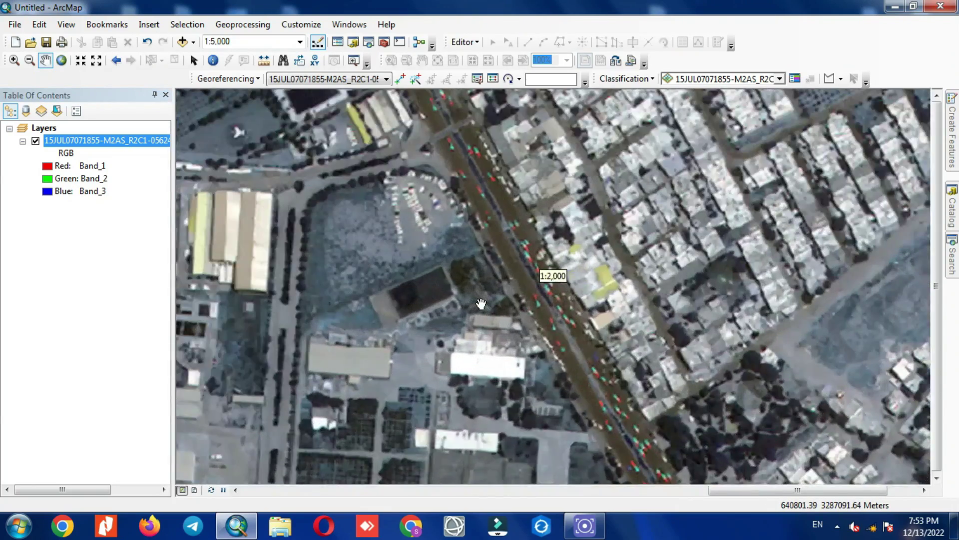
scroll(481, 303, down, 1)
drag(433, 227, 517, 305)
scroll(517, 305, up, 1)
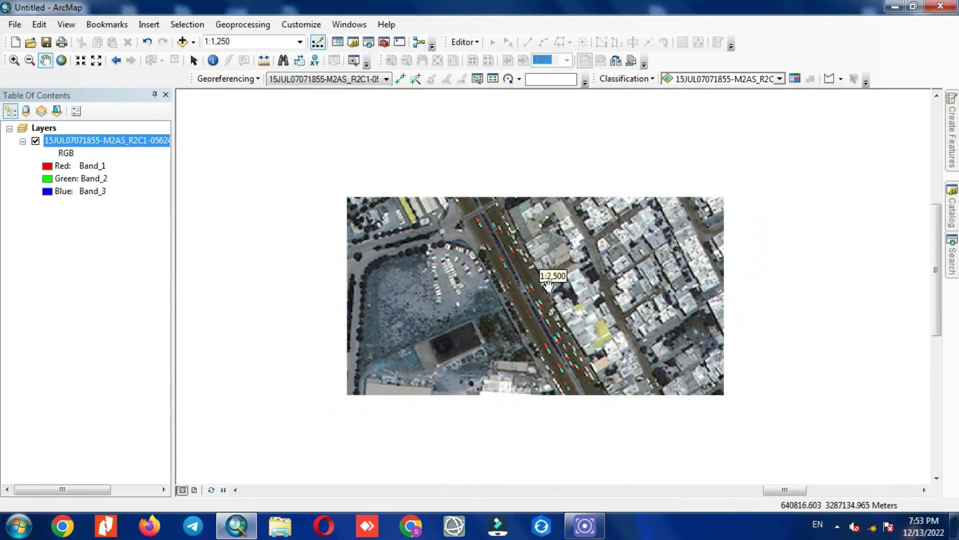
Check the raster cell size of the multispectral layer in its source properties
right_click(142, 141)
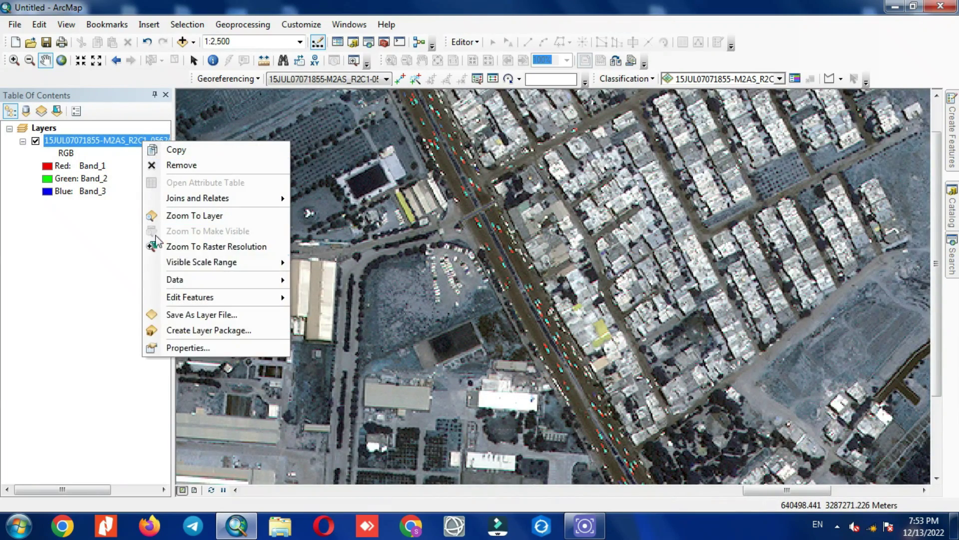
click(241, 347)
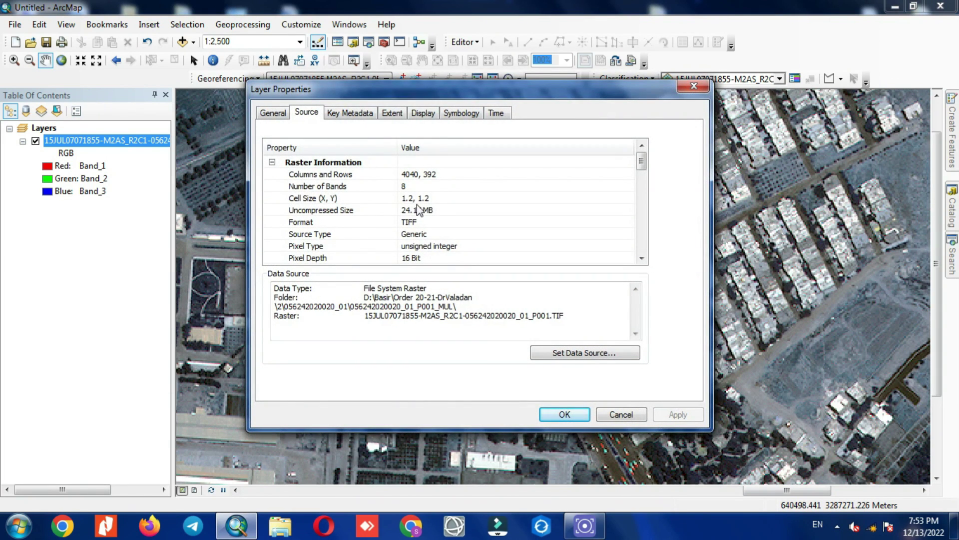
click(438, 198)
click(438, 198)
drag(445, 198, 399, 200)
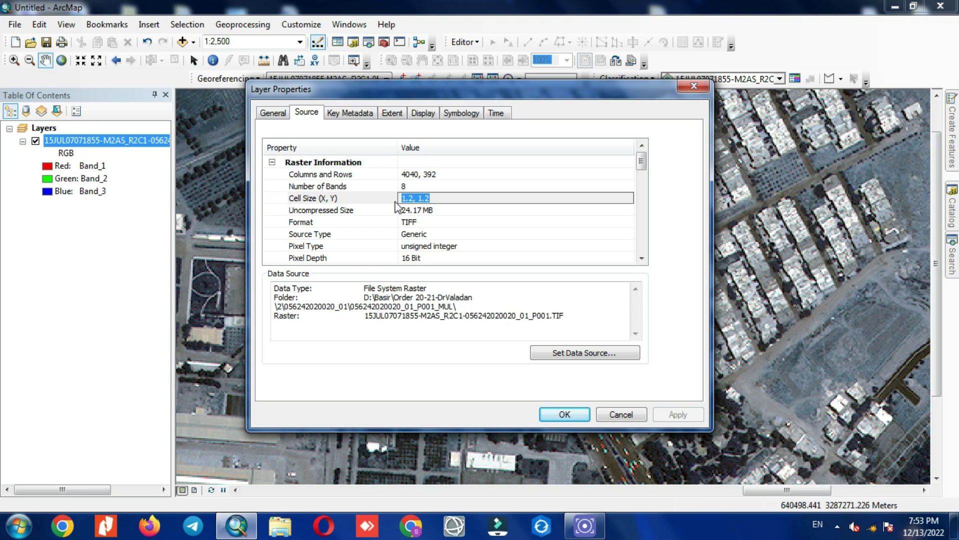
click(439, 199)
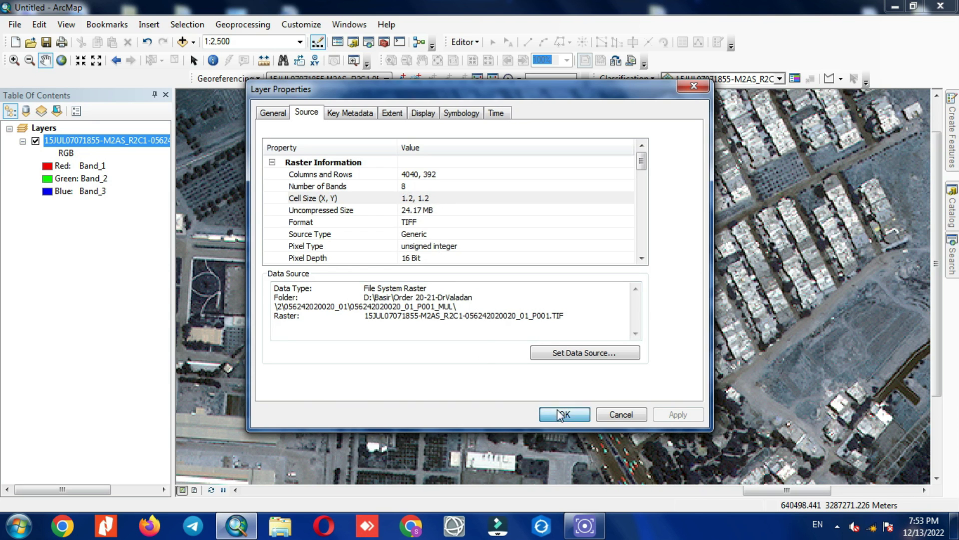
click(562, 414)
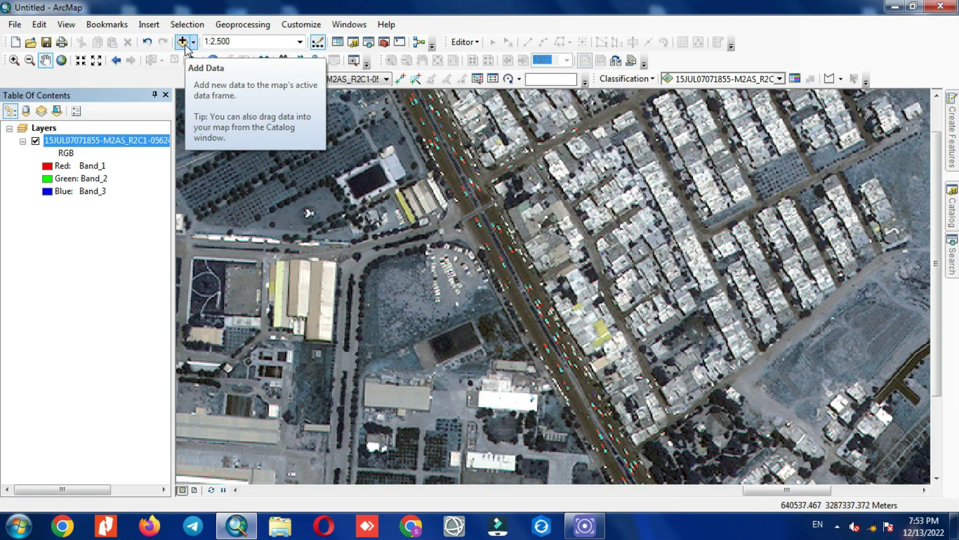
click(183, 42)
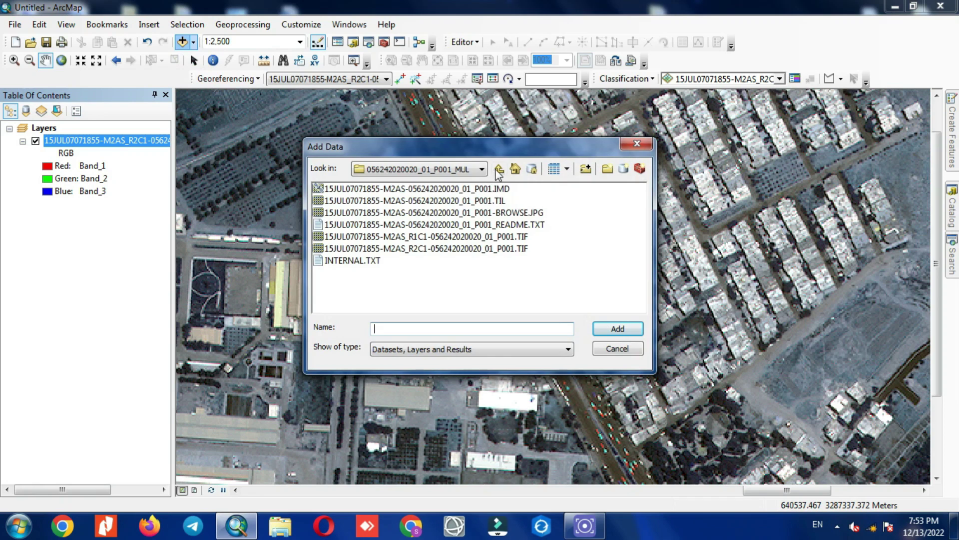
click(498, 169)
double_click(423, 201)
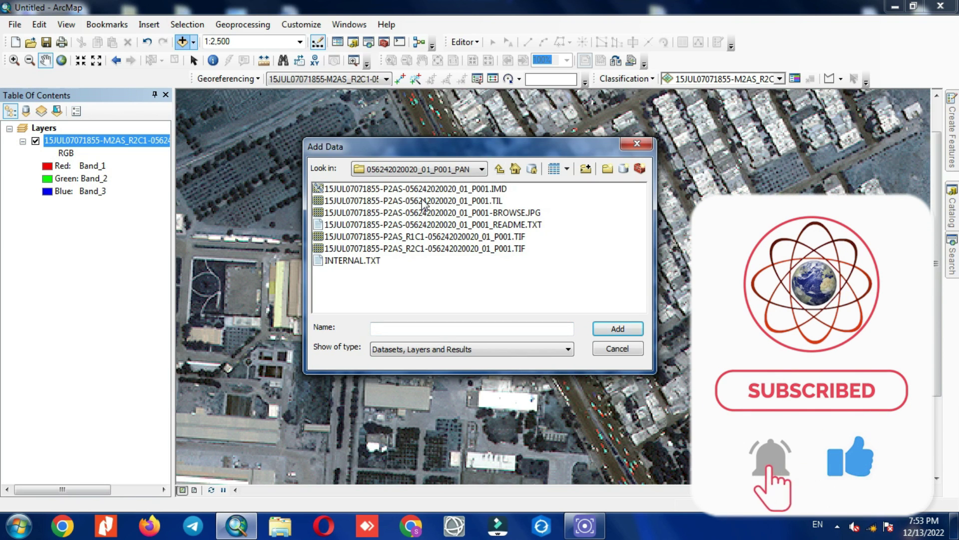
click(447, 249)
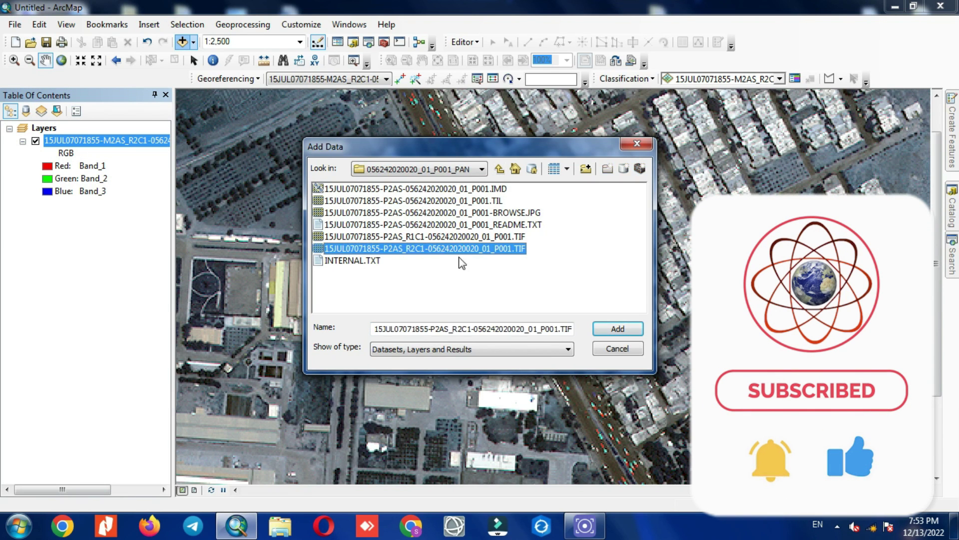
click(604, 329)
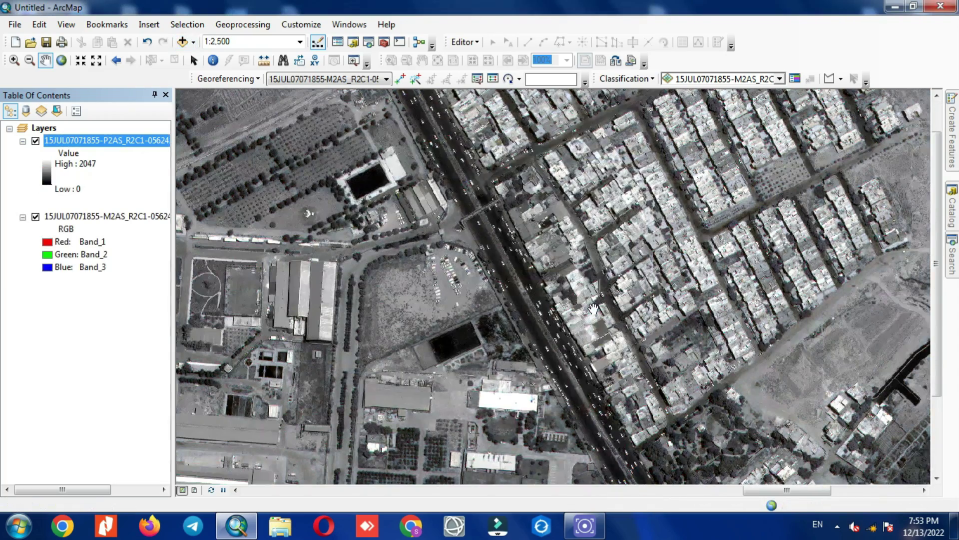
Compare the panchromatic and multispectral images over the car park by switching the panchromatic layer's visibility off and on
scroll(448, 301, up, 5)
scroll(448, 302, down, 5)
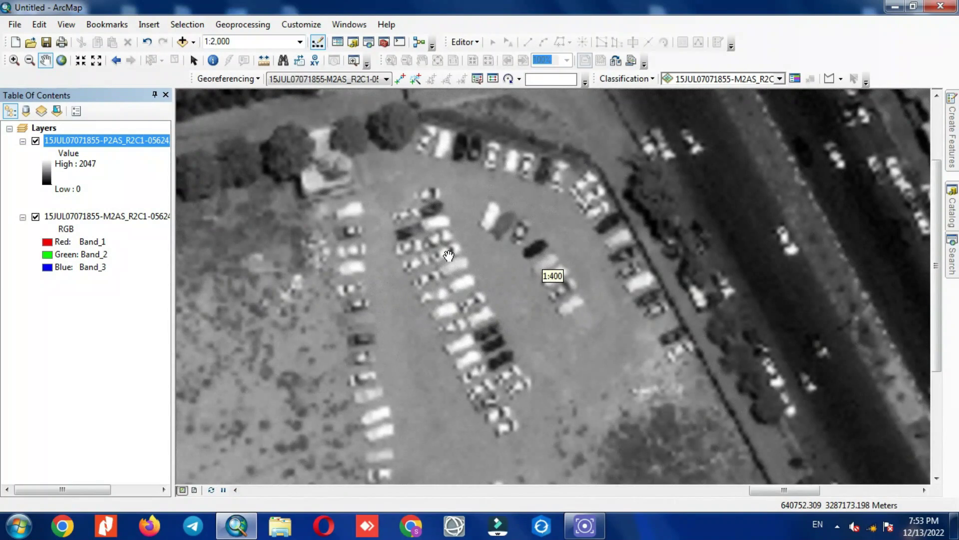
scroll(447, 304, down, 1)
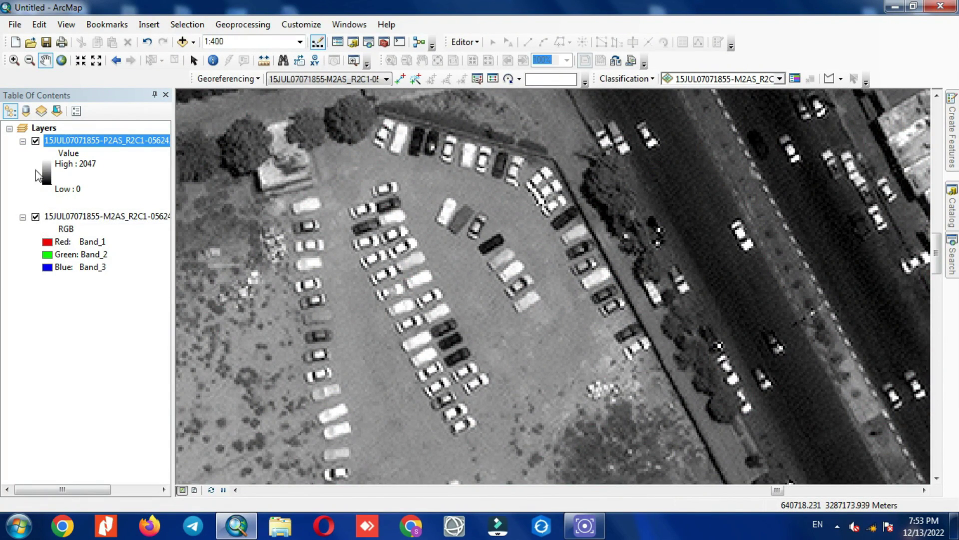
click(35, 141)
click(35, 140)
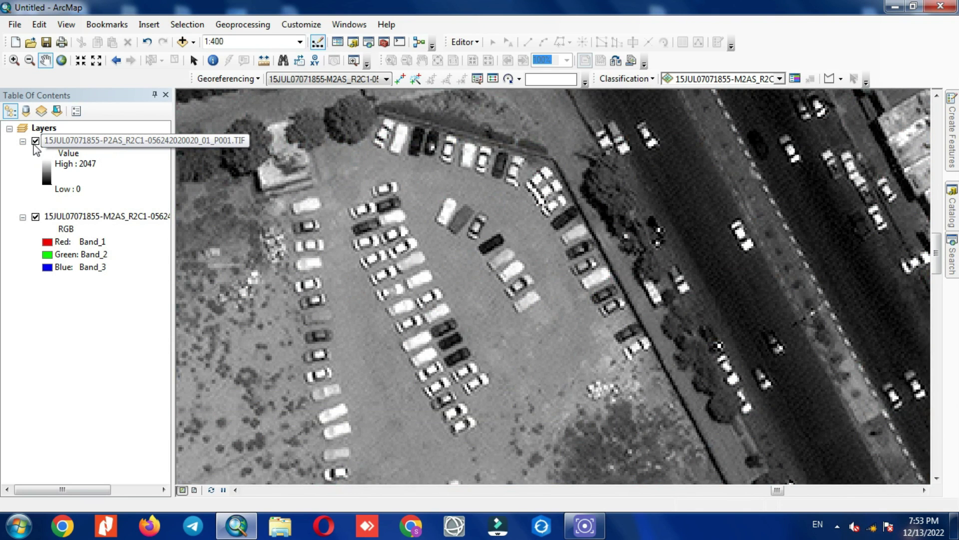
click(35, 141)
click(35, 141)
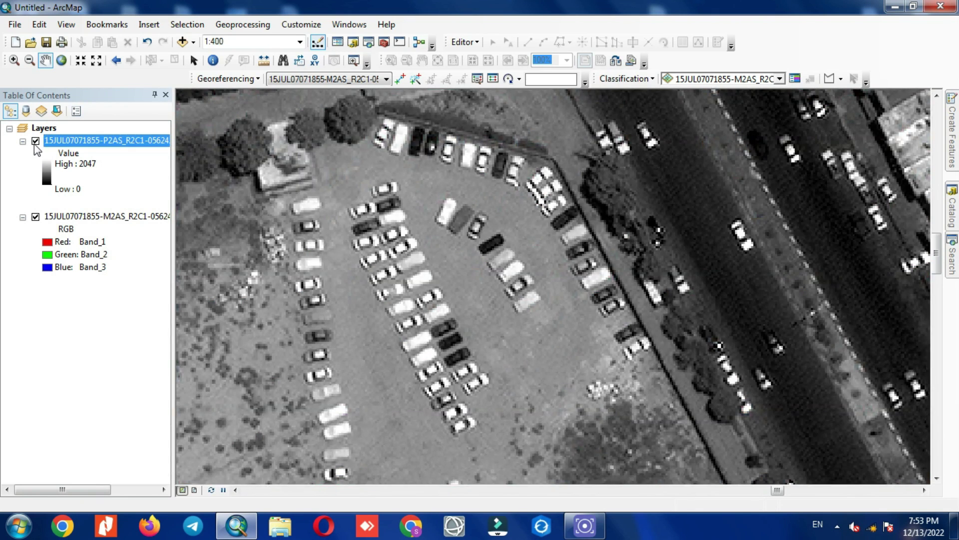
Check the raster cell size of the panchromatic layer in its source properties
right_click(54, 143)
click(107, 349)
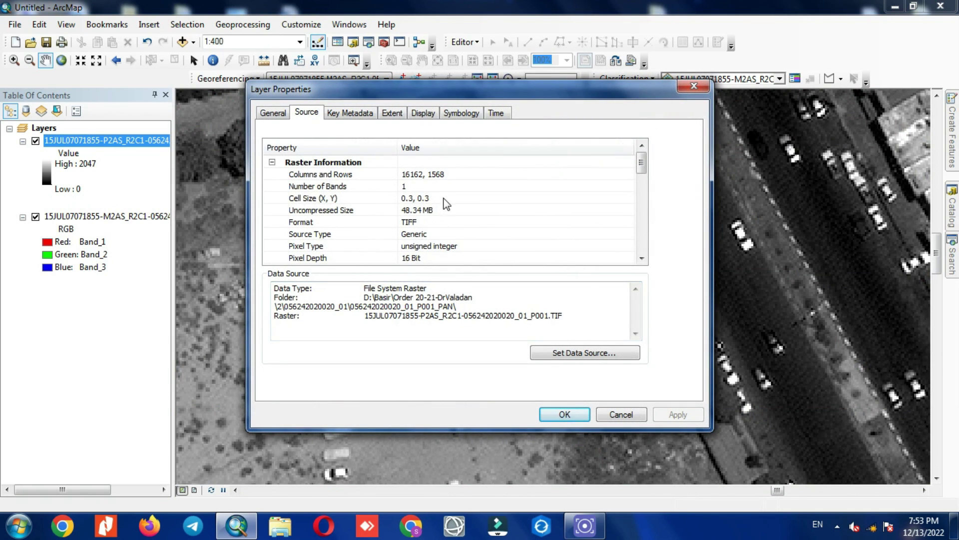
click(444, 199)
drag(444, 197, 395, 198)
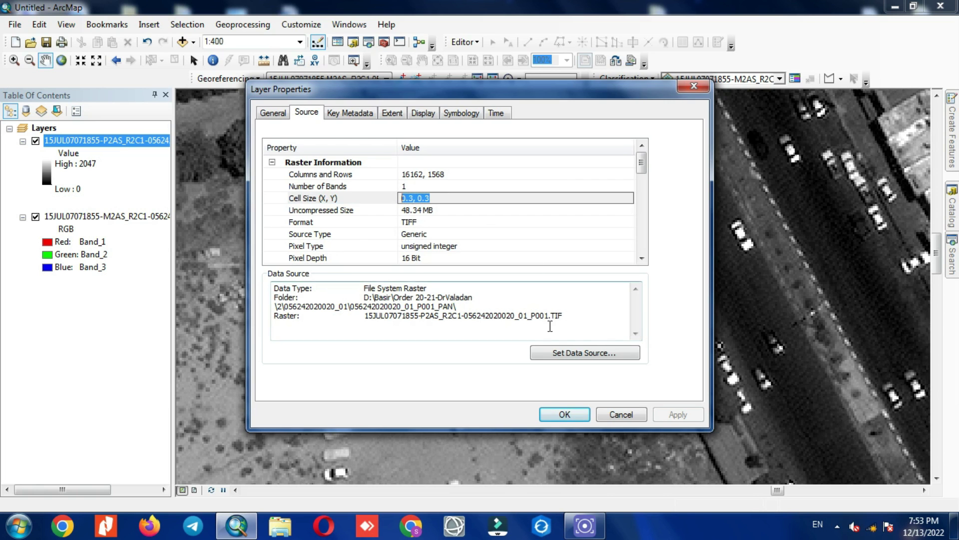
click(569, 409)
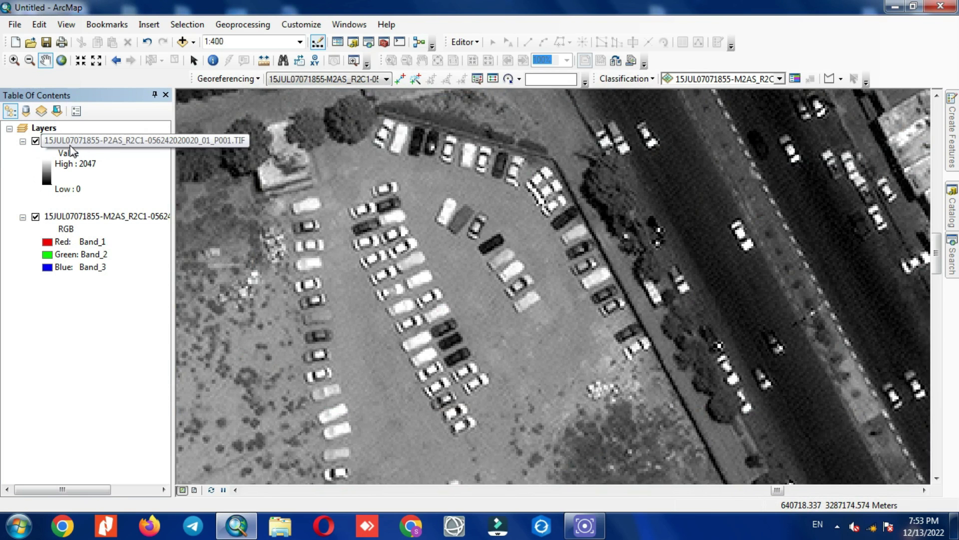
Toggle the panchromatic layer's visibility and examine its detail across the car park, highway, buildings and sports field
click(36, 141)
click(35, 141)
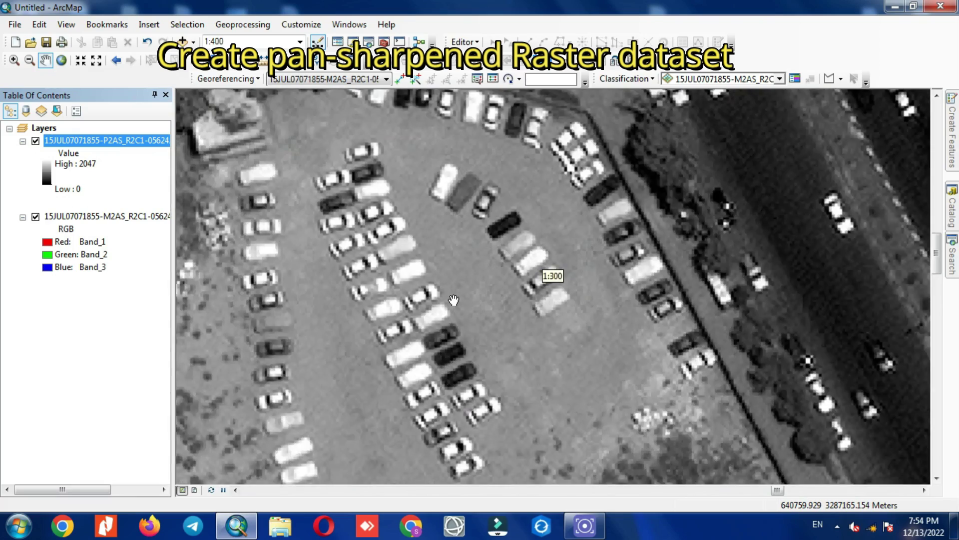
scroll(552, 274, down, 2)
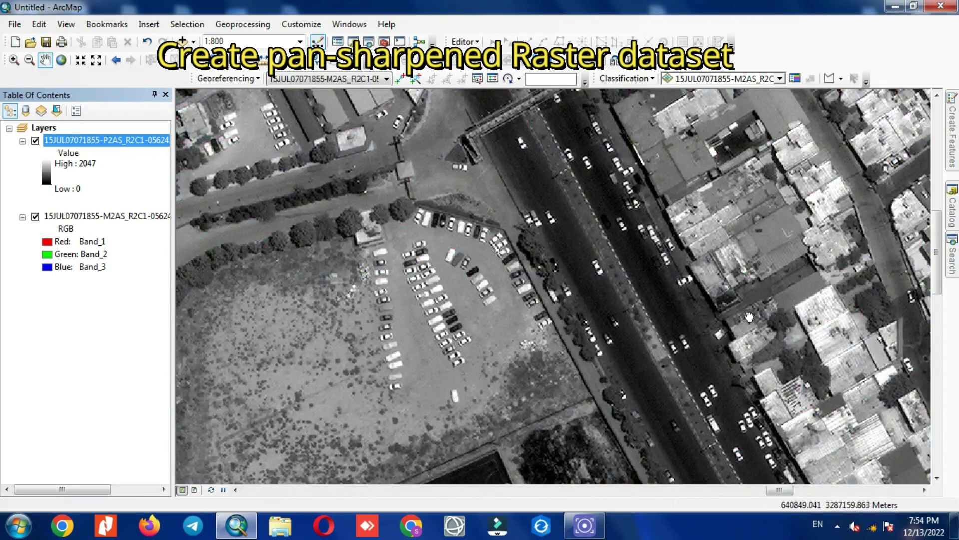
drag(559, 318, 208, 320)
drag(647, 365, 515, 234)
drag(522, 313, 505, 250)
drag(409, 352, 445, 200)
drag(320, 258, 602, 354)
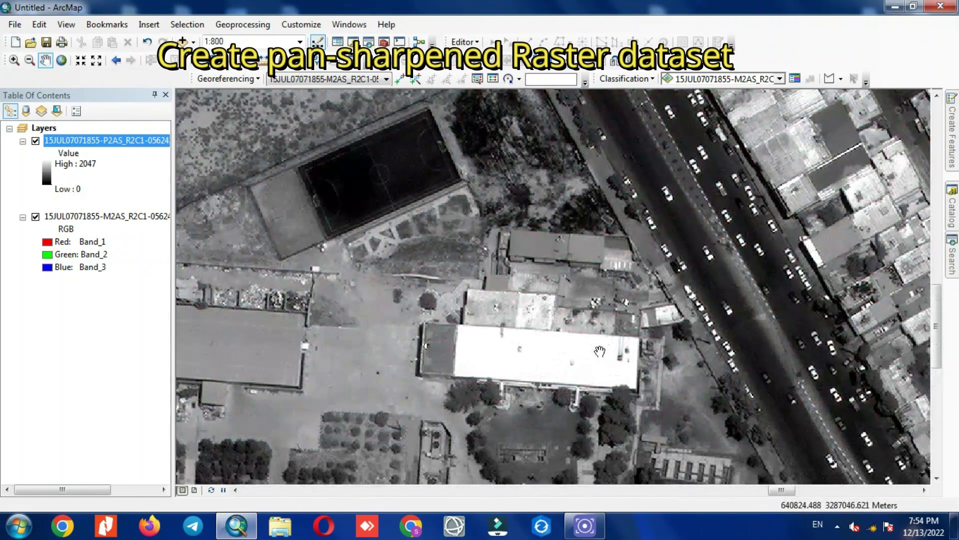
drag(472, 228, 472, 282)
scroll(337, 201, up, 2)
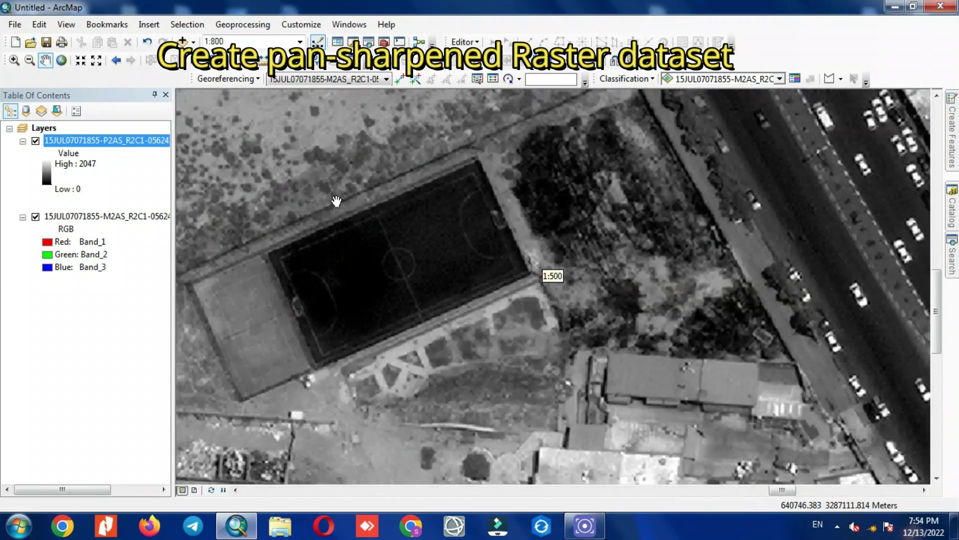
Compare the sports field in both images by hiding the panchromatic layer and showing it again
click(35, 141)
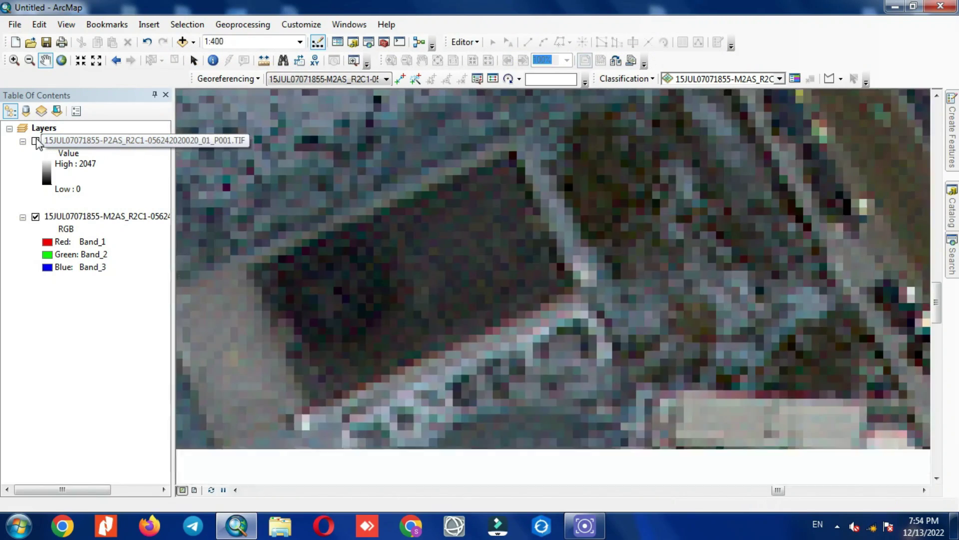
click(34, 142)
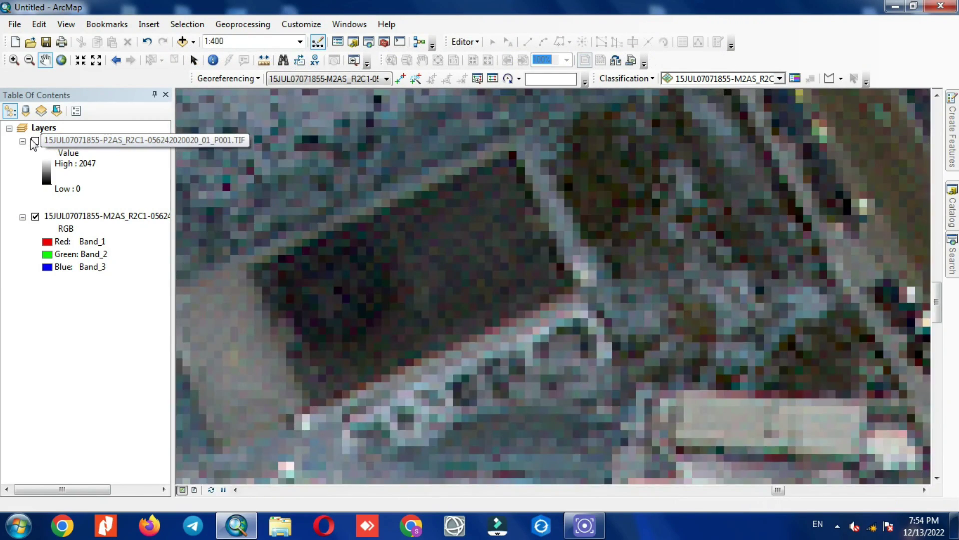
click(35, 141)
scroll(274, 262, down, 1)
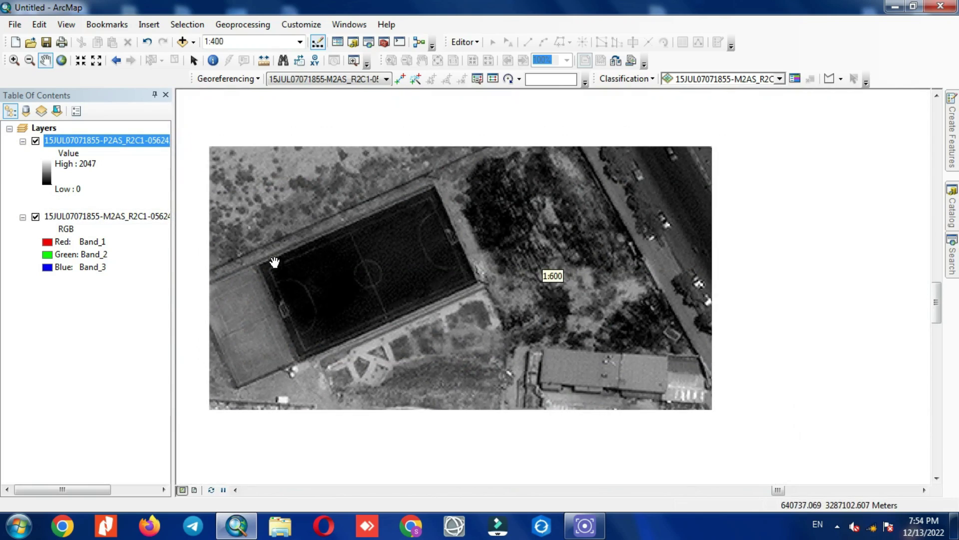
scroll(370, 254, down, 2)
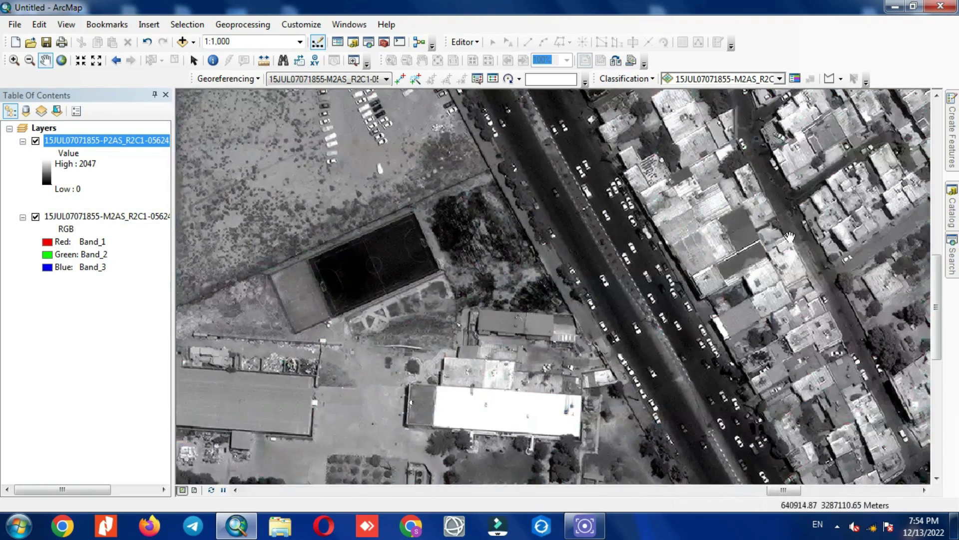
Search the tools for "pan sharpen" and open the Create Pan-sharpened Raster Dataset tool
click(952, 255)
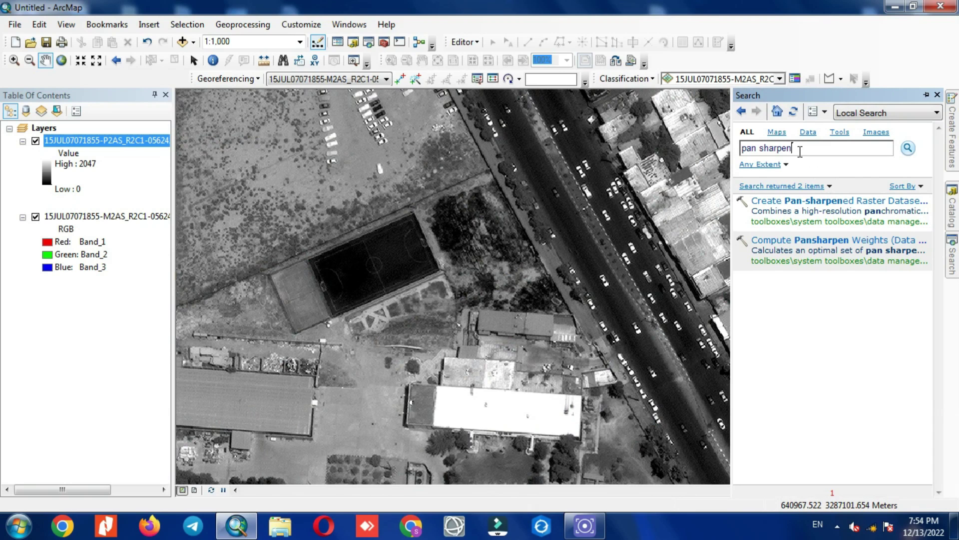
drag(800, 151, 745, 153)
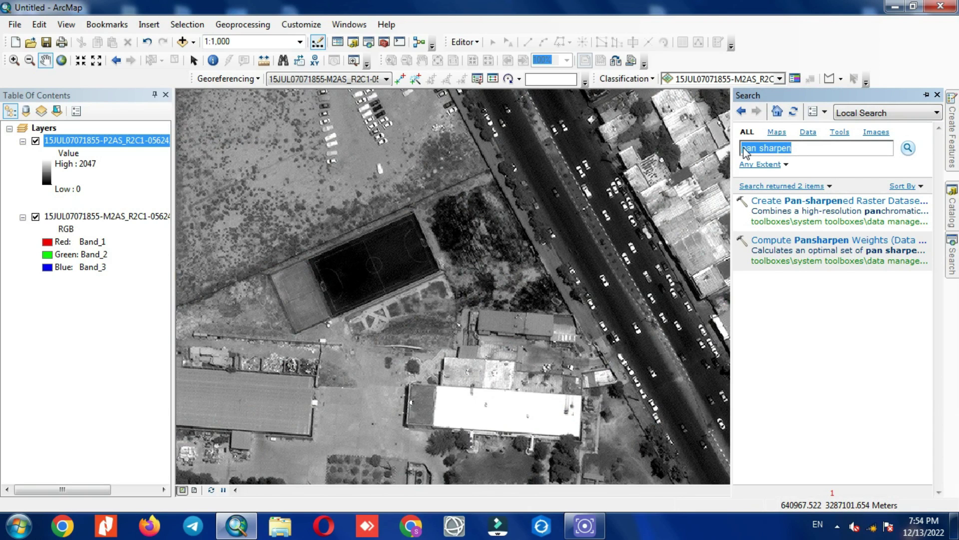
text(pan sharp)
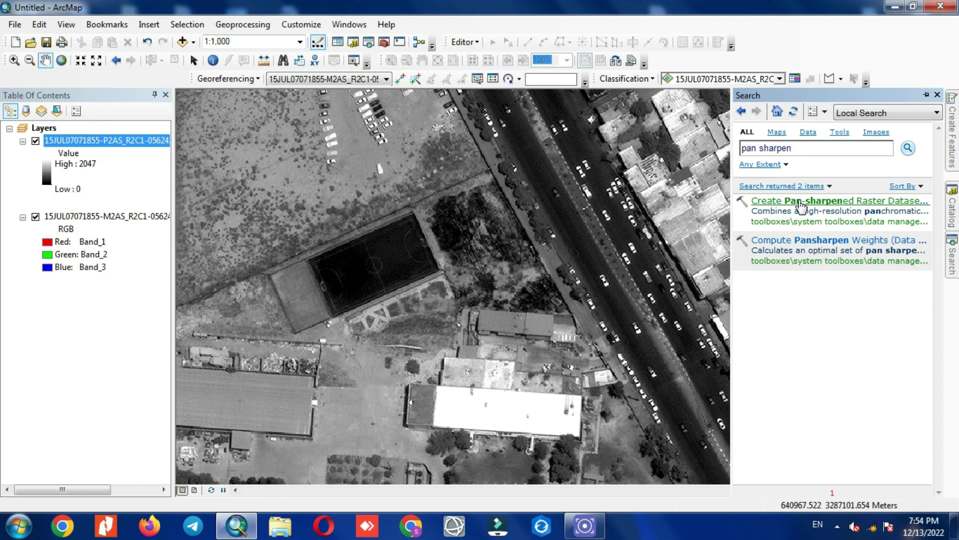
click(839, 200)
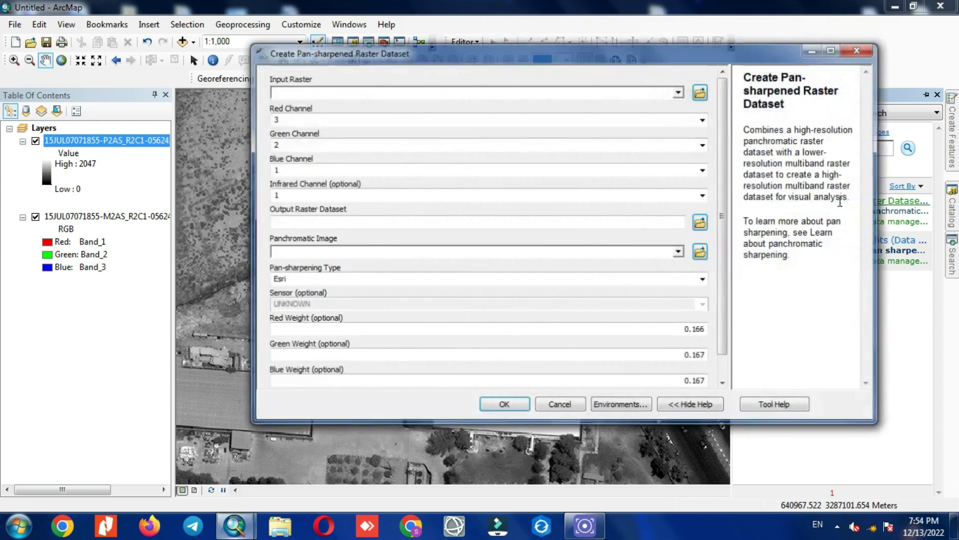
Close the tool dialog, locate Create Pan-sharpened Raster Dataset in the Raster Processing toolset and open it from there
click(861, 50)
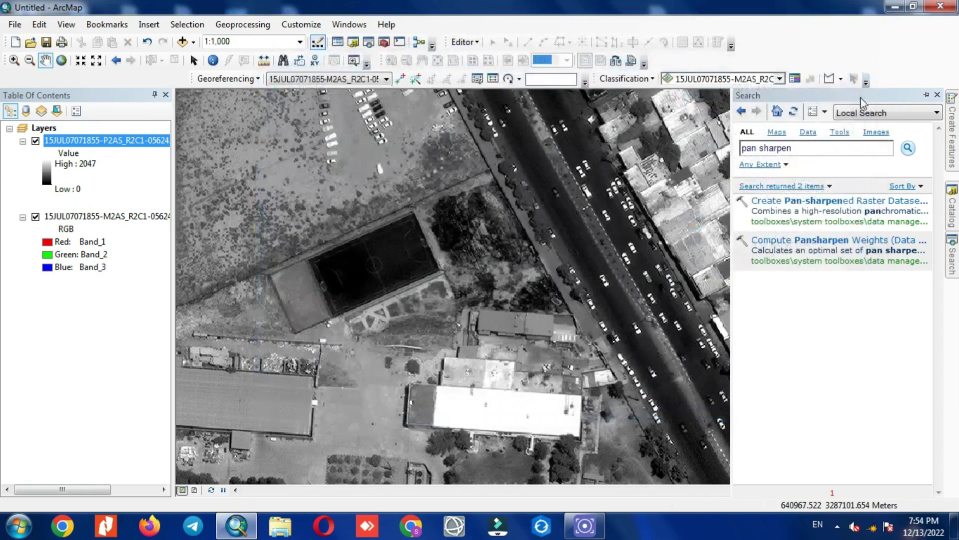
click(841, 223)
scroll(840, 220, down, 4)
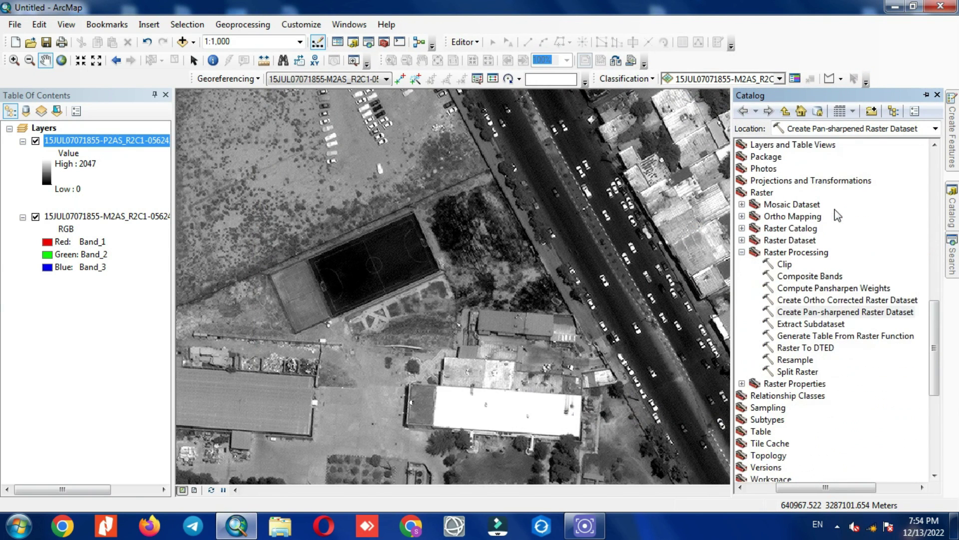
click(818, 312)
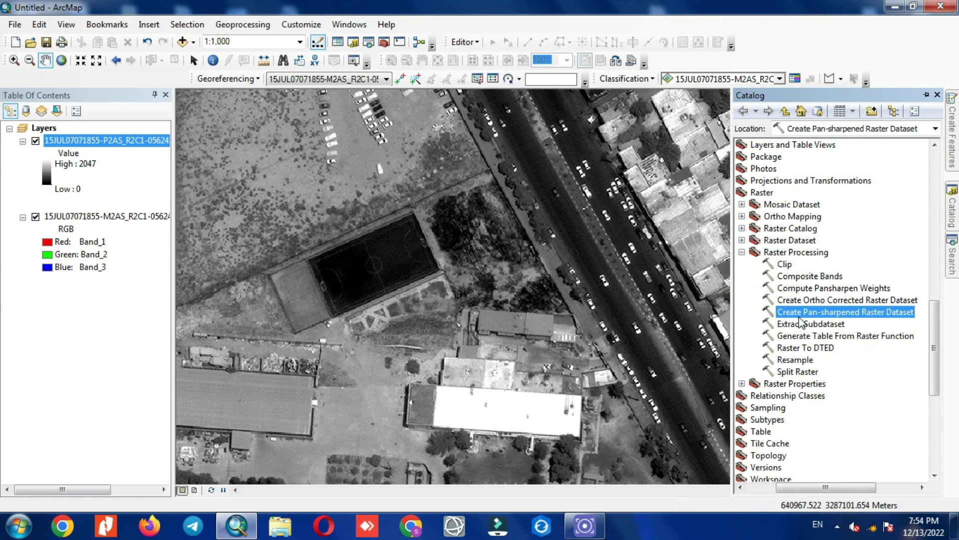
double_click(883, 311)
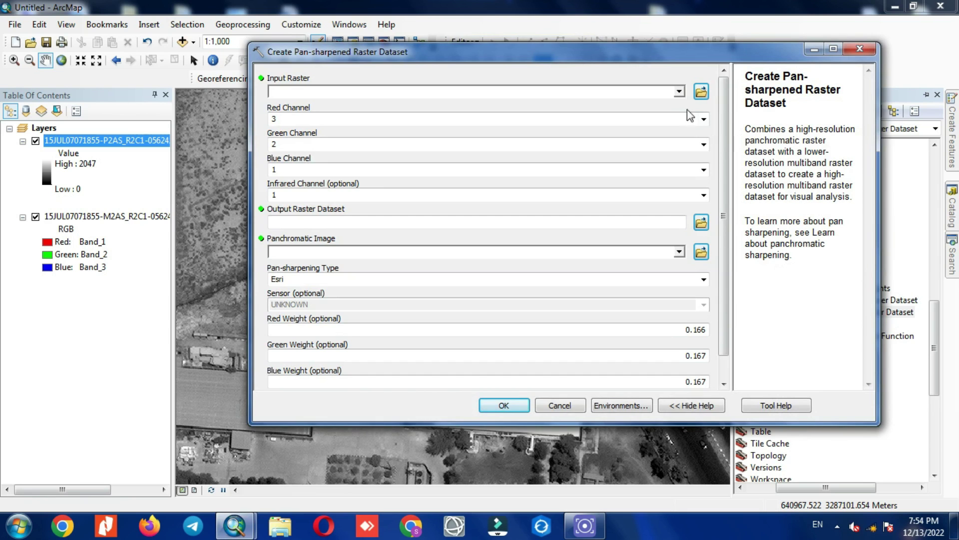
Choose the multispectral M2AS image as the input raster and save the output in the Set1-1 folder as PanSharpen01
click(679, 92)
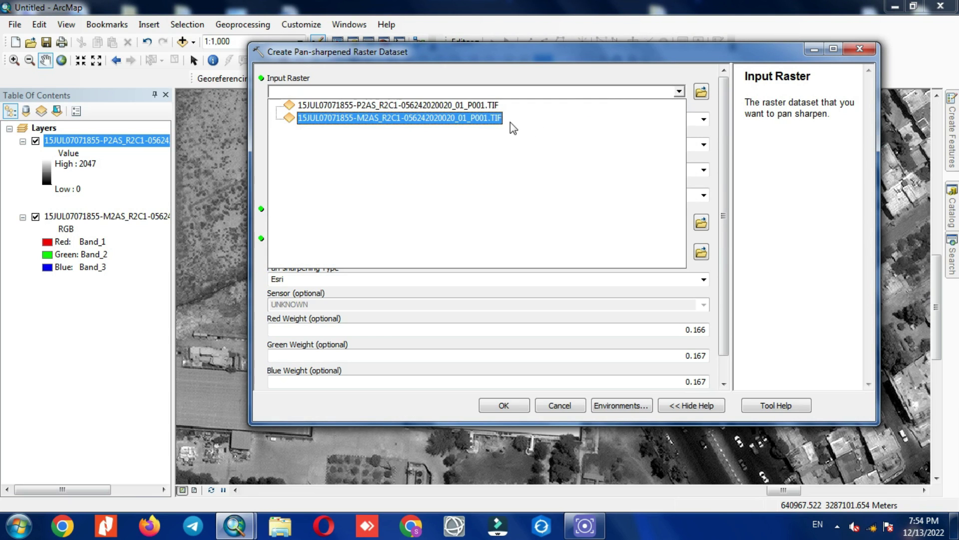
click(470, 119)
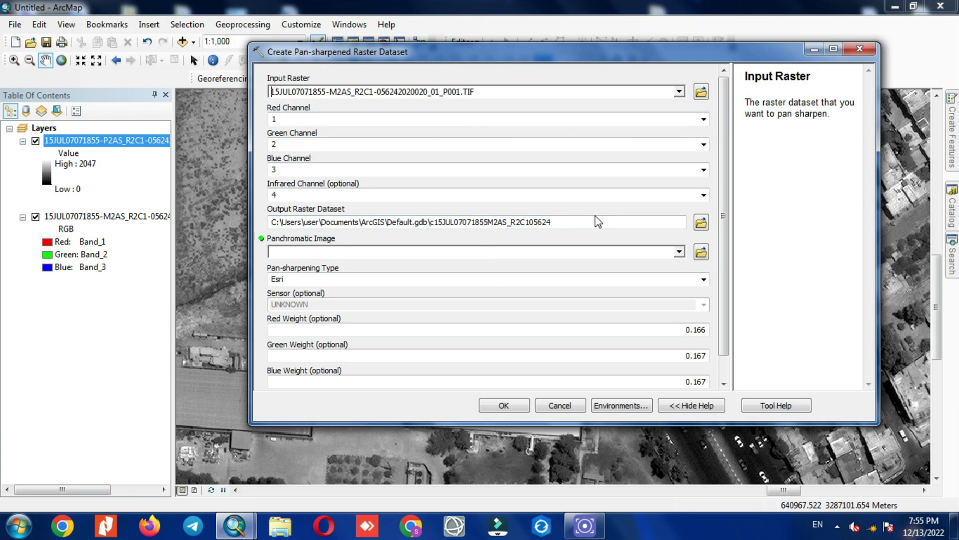
click(701, 222)
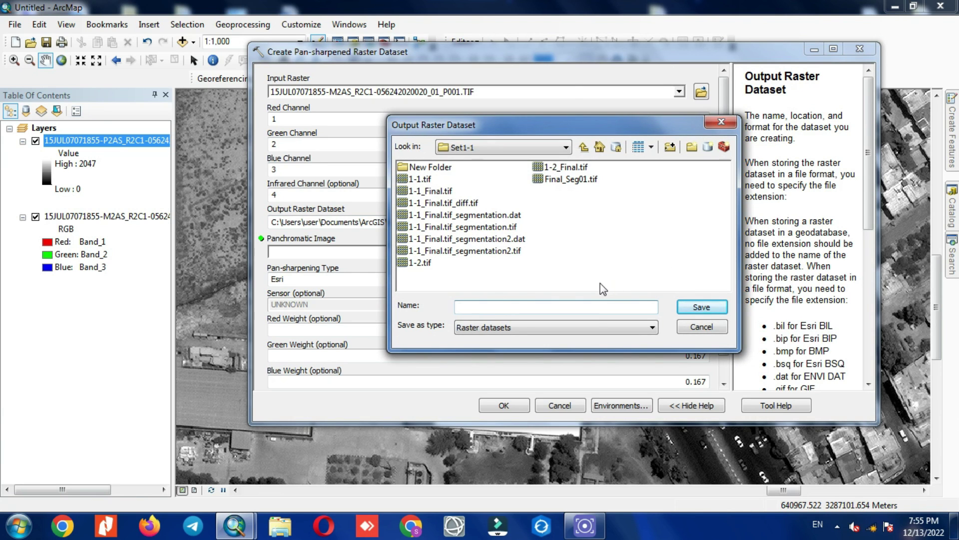
text(PanSharpen01)
key(Return)
Shorten the output raster name to PanSharp1 and choose the P2AS image as the panchromatic image
click(651, 238)
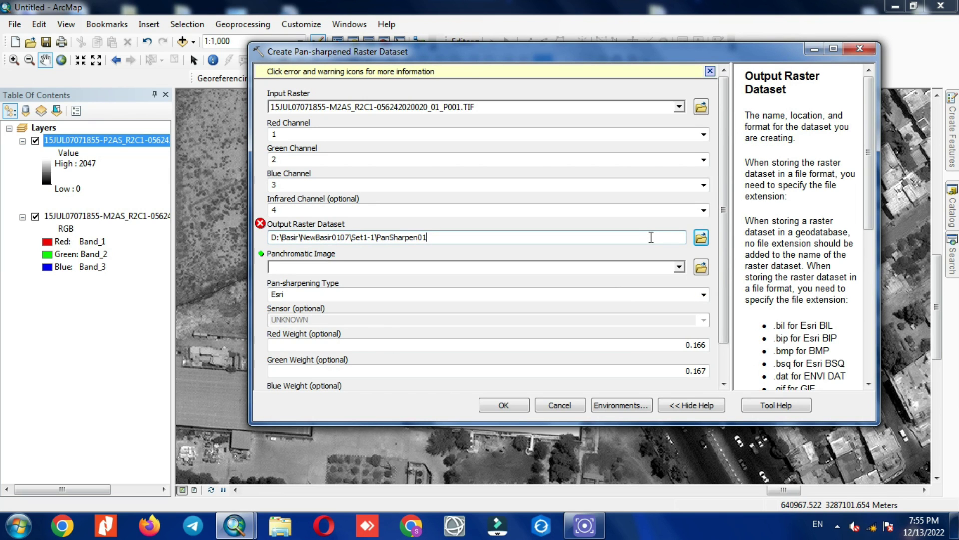
click(595, 208)
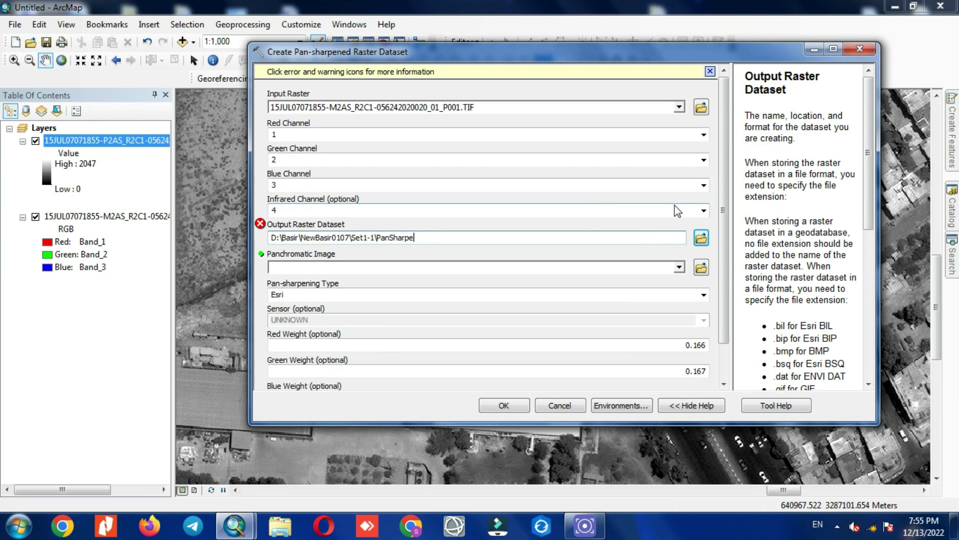
click(626, 218)
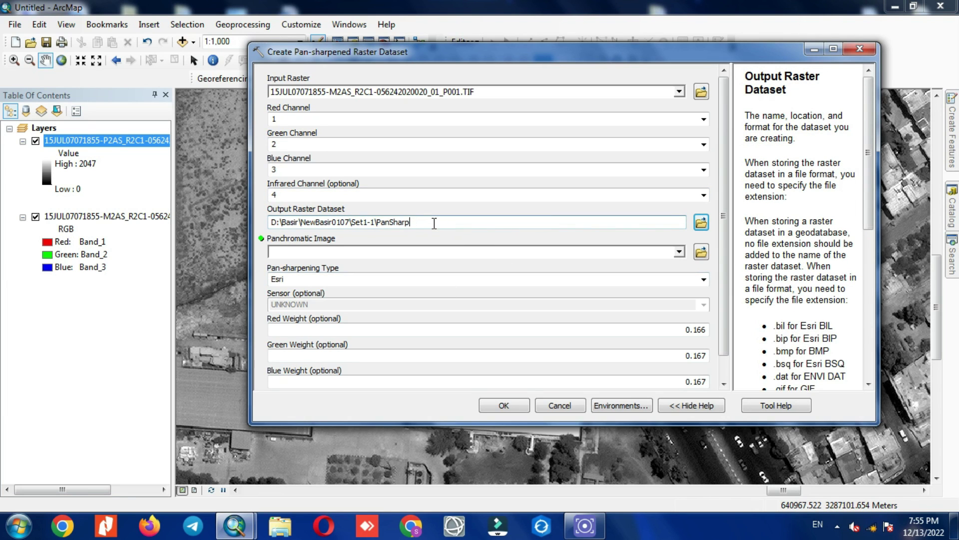
text(1)
click(433, 193)
click(436, 219)
click(679, 252)
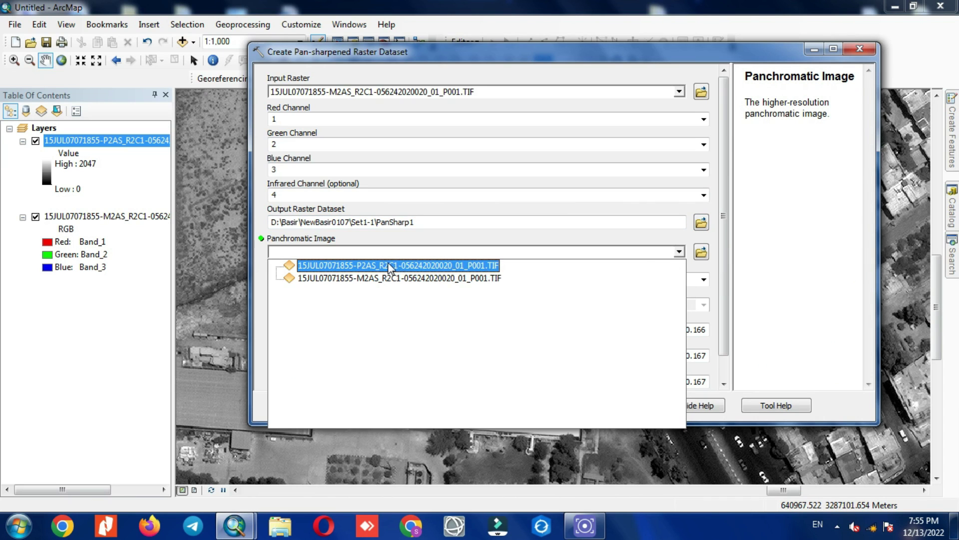
click(402, 267)
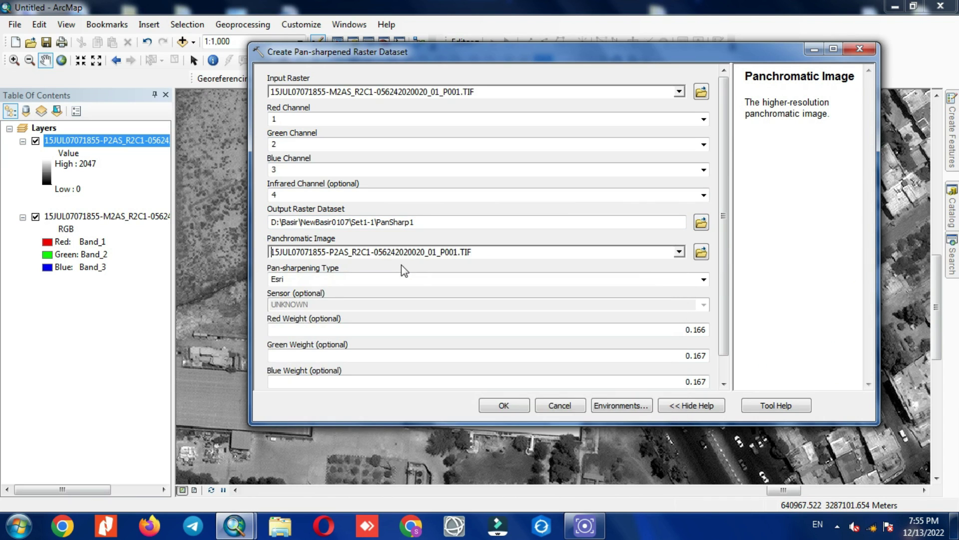
Switch the pan-sharpening type to Gram-Schmidt and back to Esri
click(704, 280)
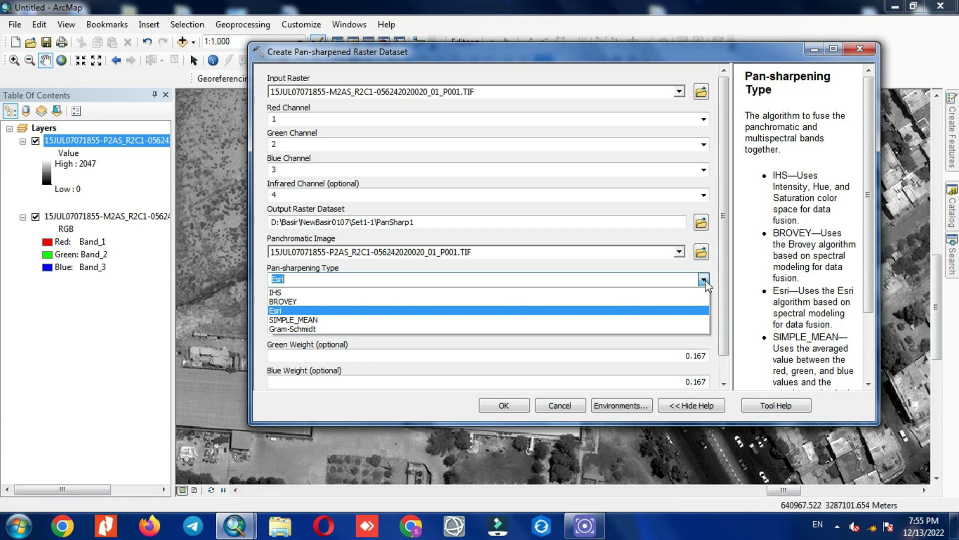
click(627, 329)
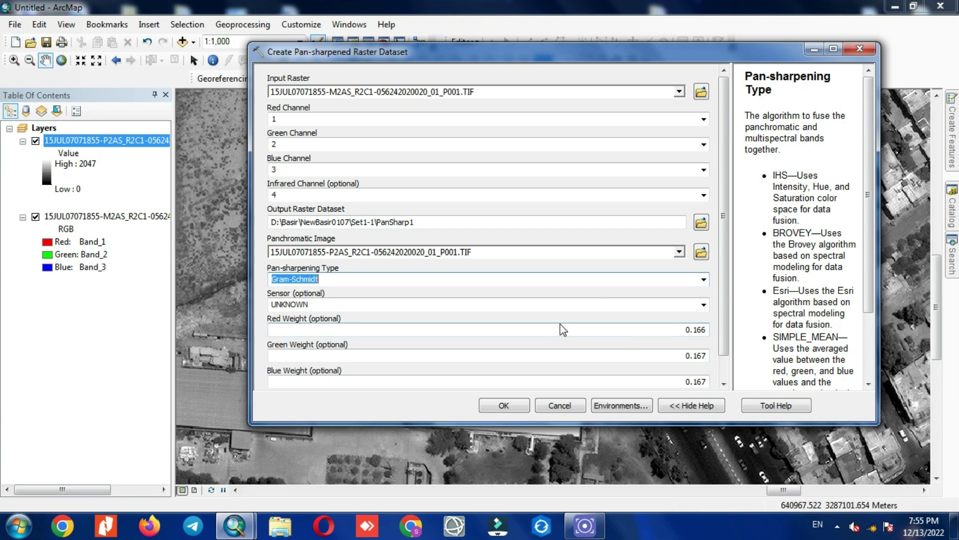
click(705, 279)
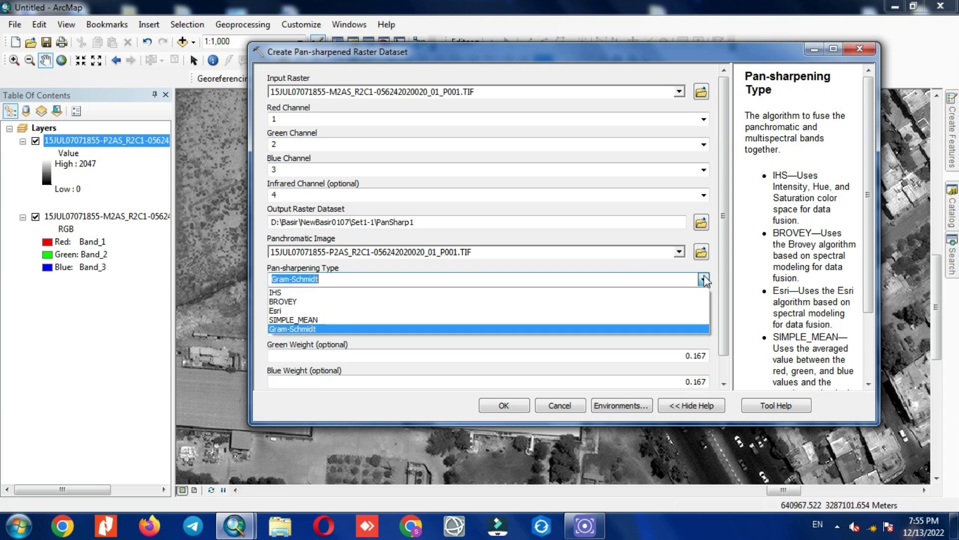
click(660, 310)
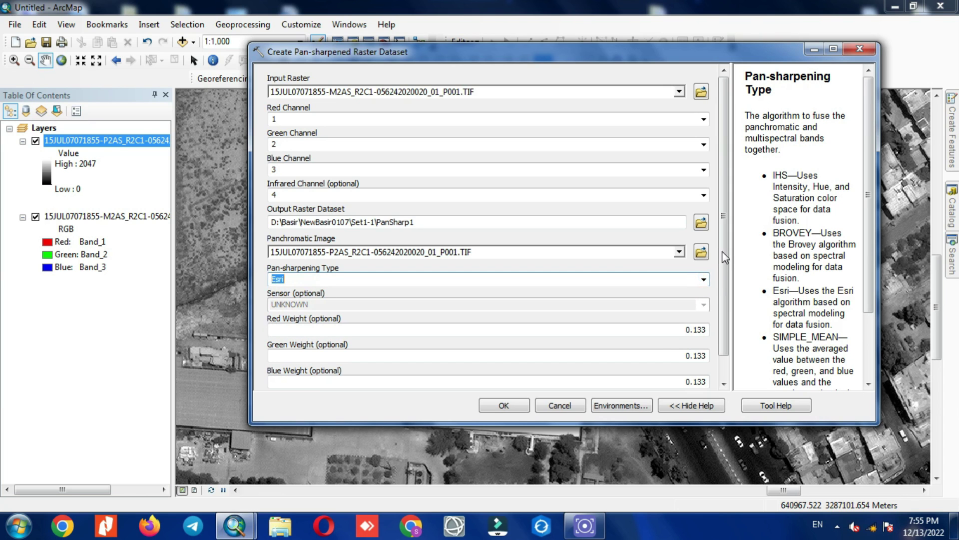
Check the band weights, run the pan-sharpening tool and close its completion report
drag(723, 260, 721, 317)
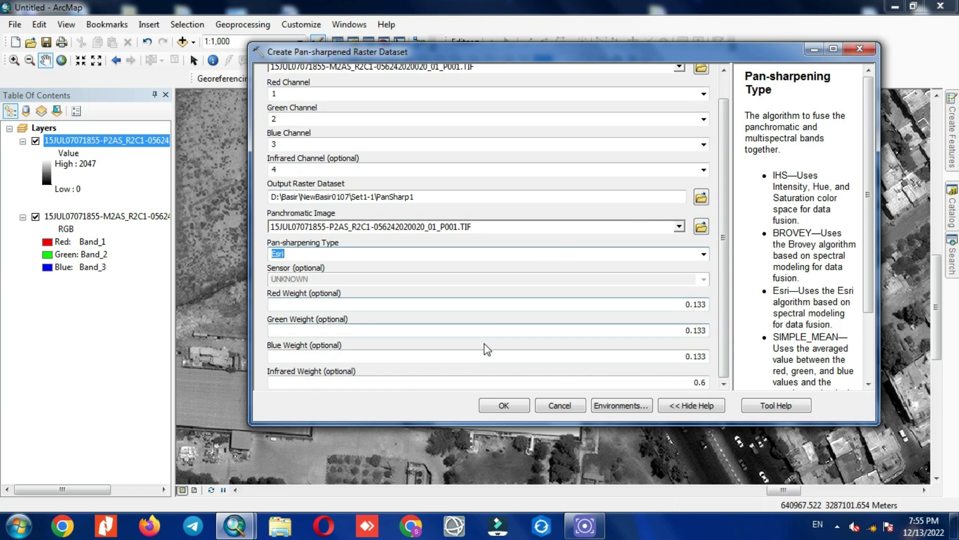
click(503, 405)
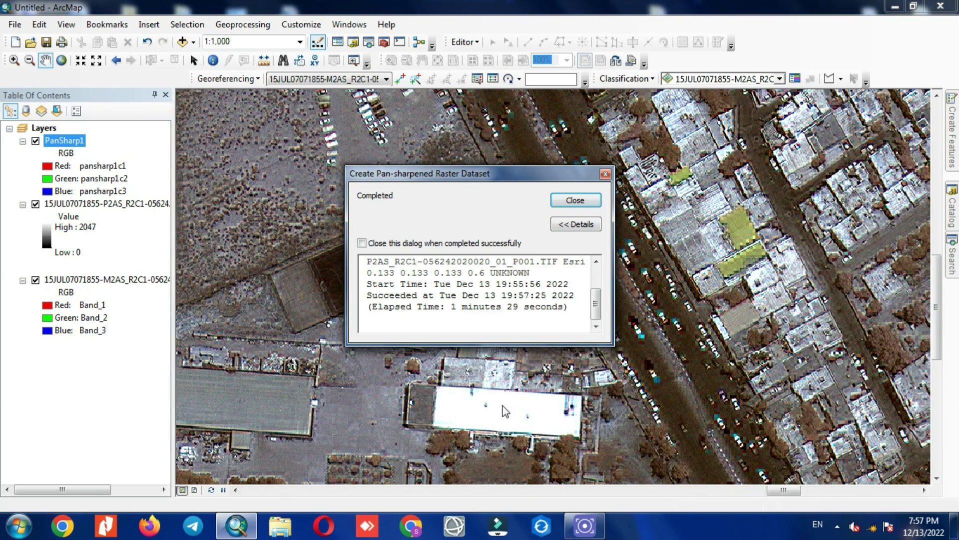
click(605, 174)
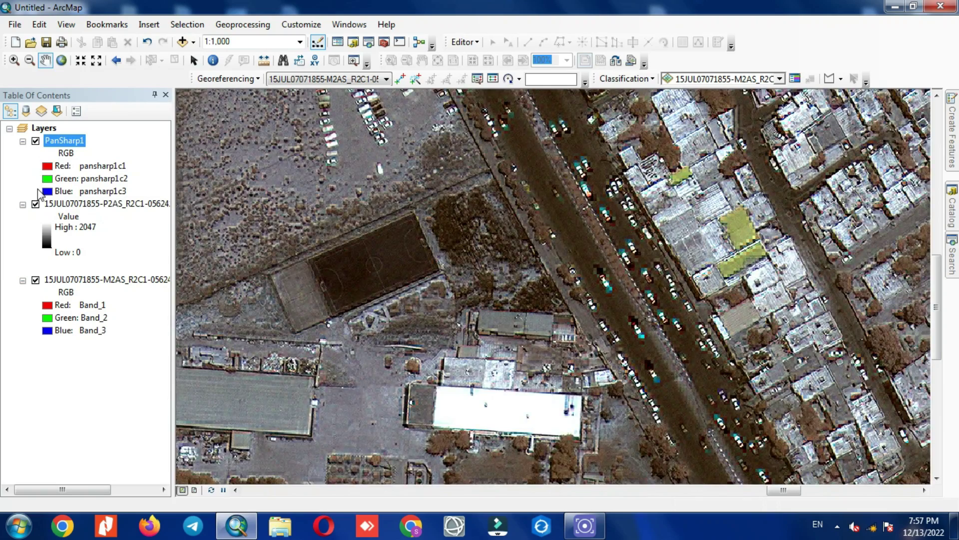
Hide the panchromatic layer and compare PanSharp1 with the multispectral image by hiding PanSharp1 and showing it again
click(36, 204)
click(35, 141)
click(36, 141)
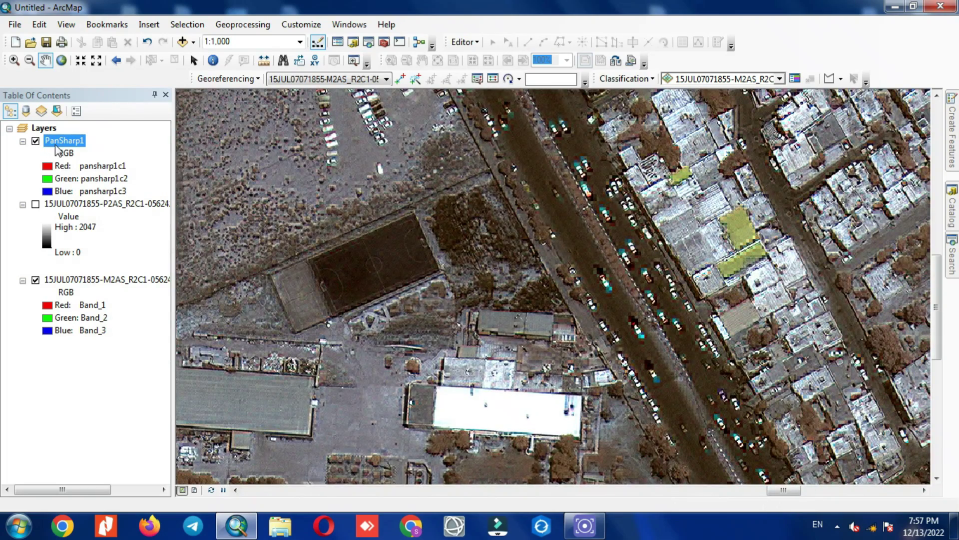
Set the PanSharp1 layer's RGB composite to use pansharp1c5 for red and pansharp1c6 for green
right_click(53, 142)
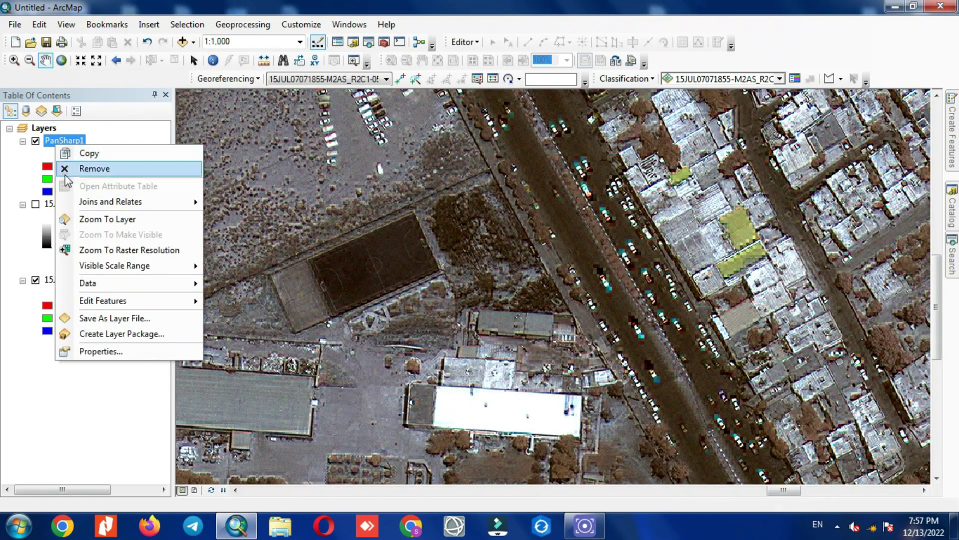
click(113, 352)
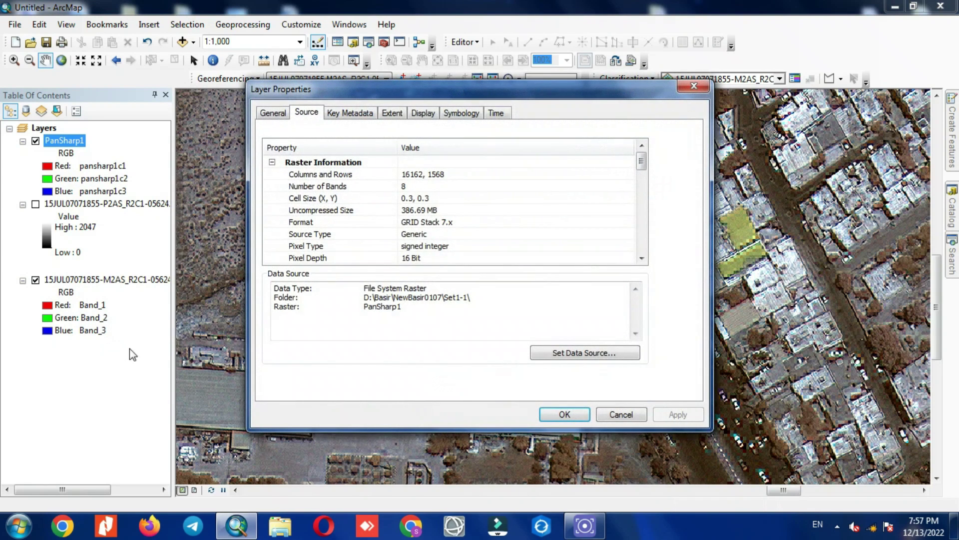
click(449, 119)
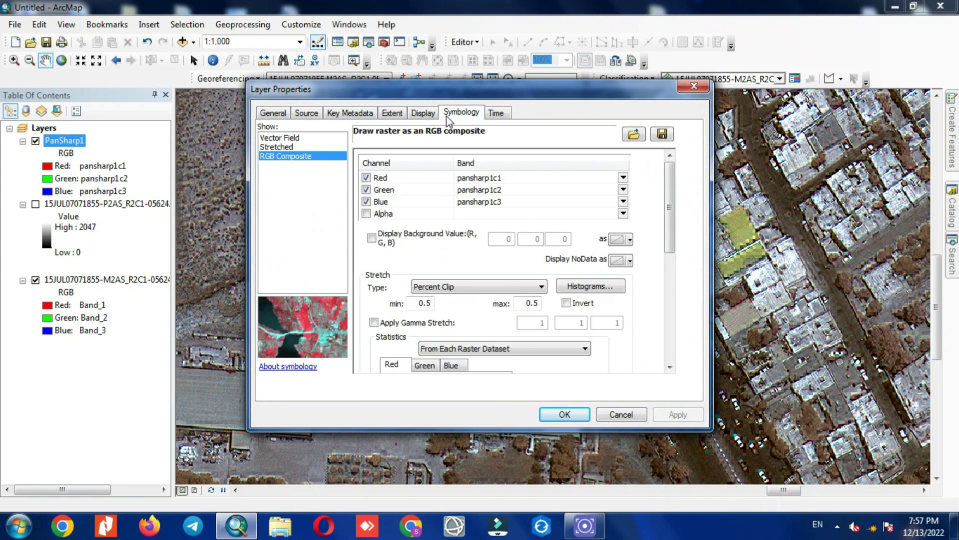
click(625, 177)
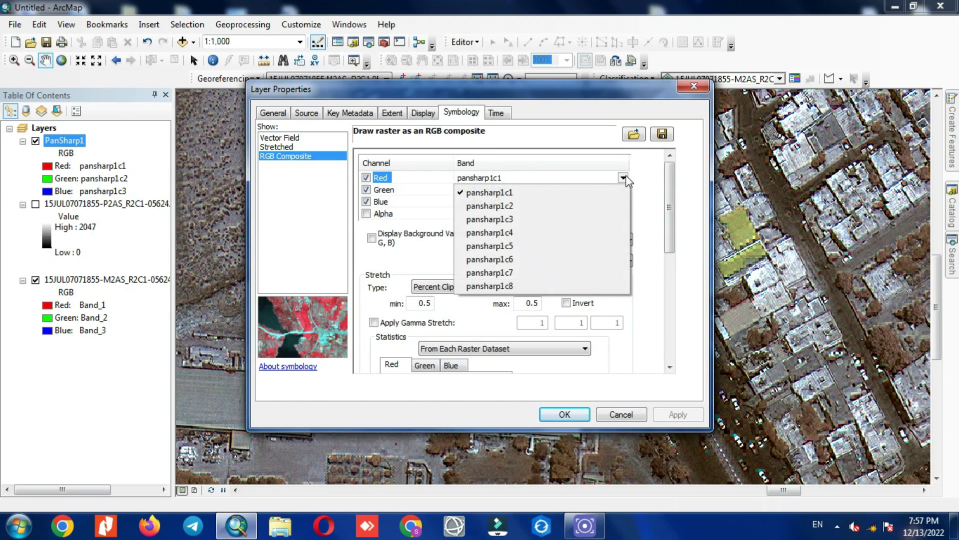
click(590, 244)
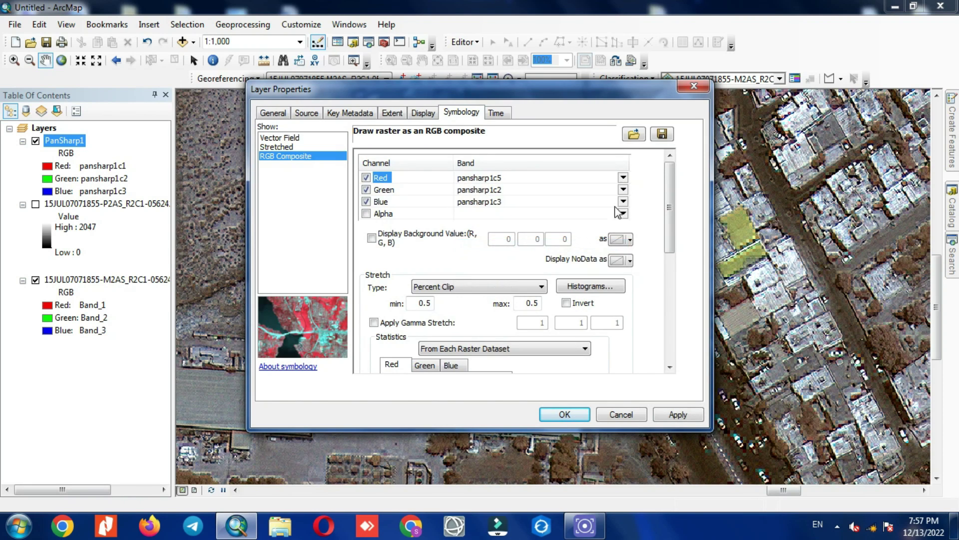
click(623, 189)
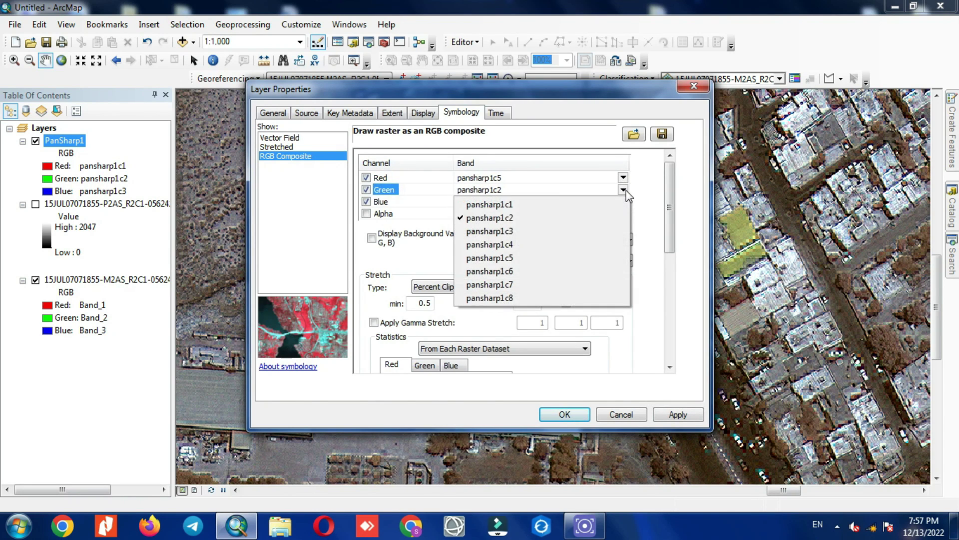
click(589, 271)
click(560, 417)
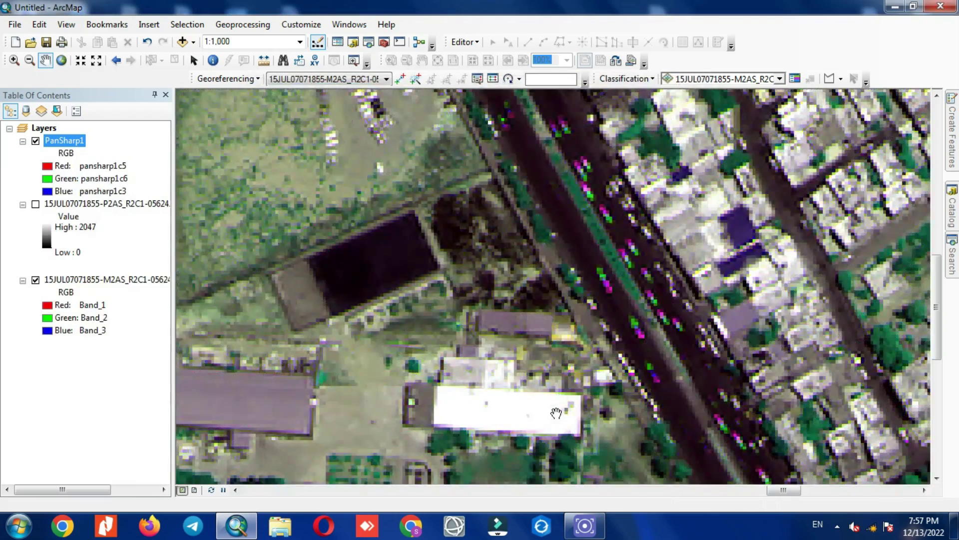
Compare PanSharp1 with the multispectral image over the highway and housing blocks at 1:2,000 by toggling the PanSharp1 layer
scroll(495, 321, up, 2)
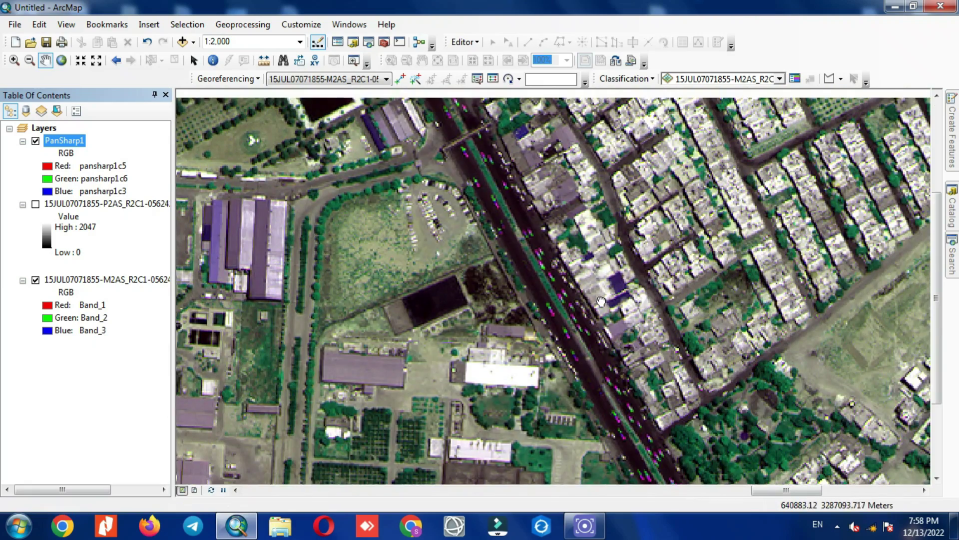
drag(602, 301, 612, 445)
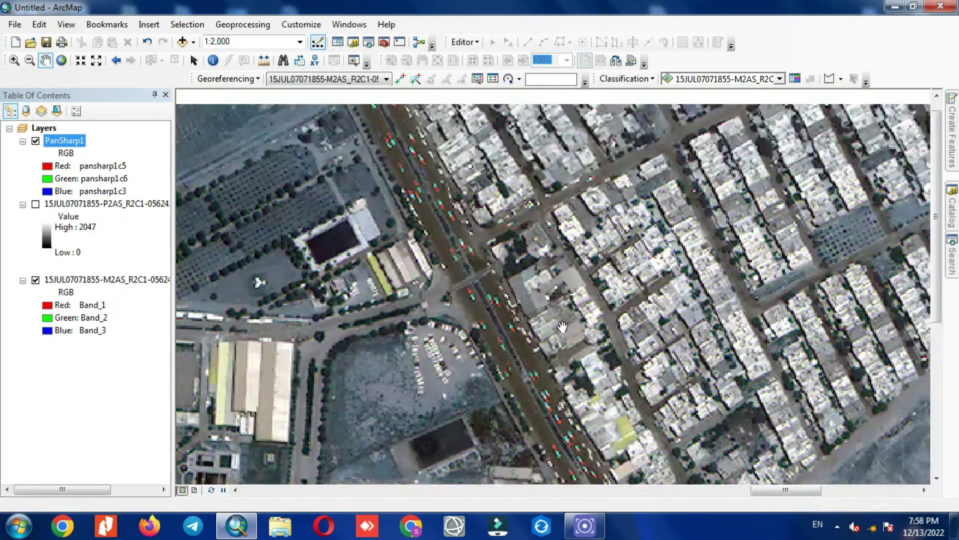
click(36, 141)
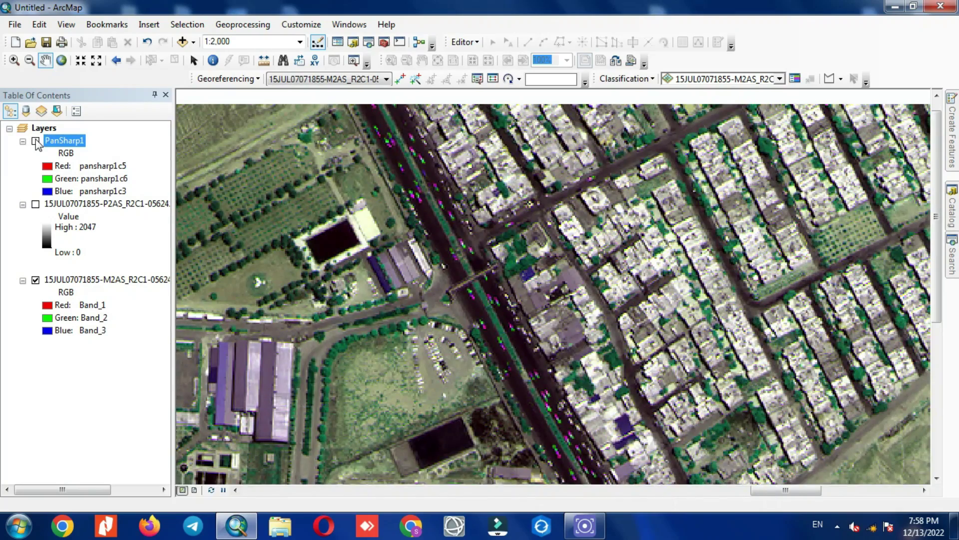
click(36, 141)
click(36, 141)
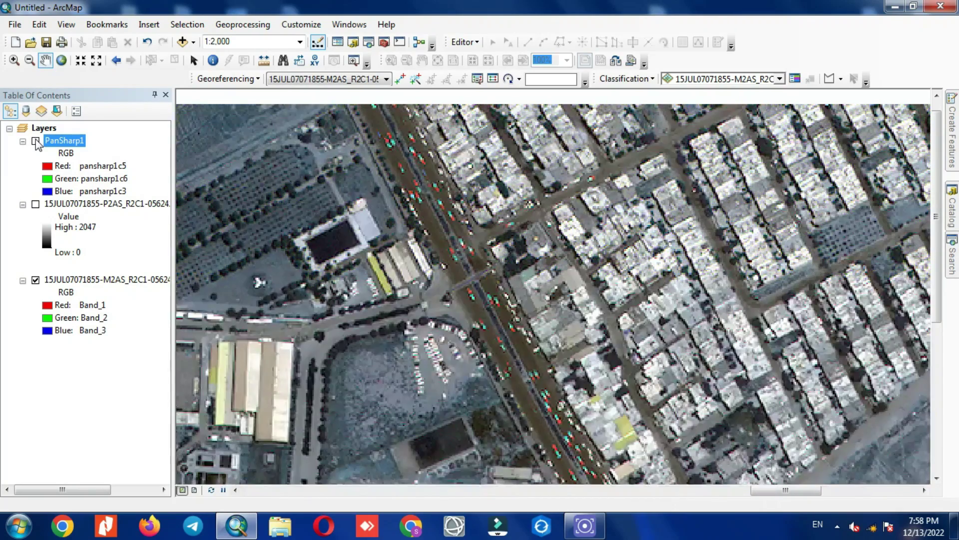
click(35, 141)
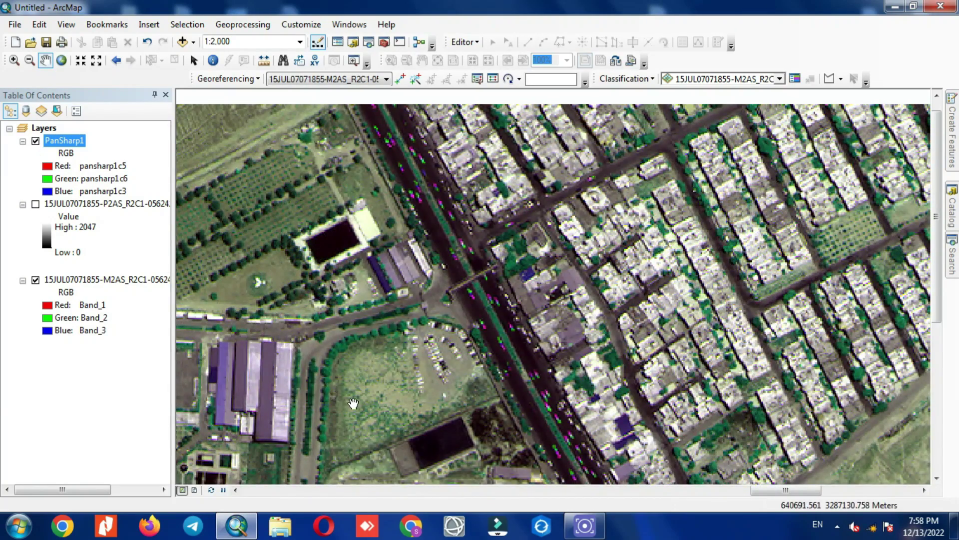
Examine the car park at 1:1,000 in both images by hiding PanSharp1 and showing it again
scroll(354, 403, up, 2)
scroll(353, 402, down, 4)
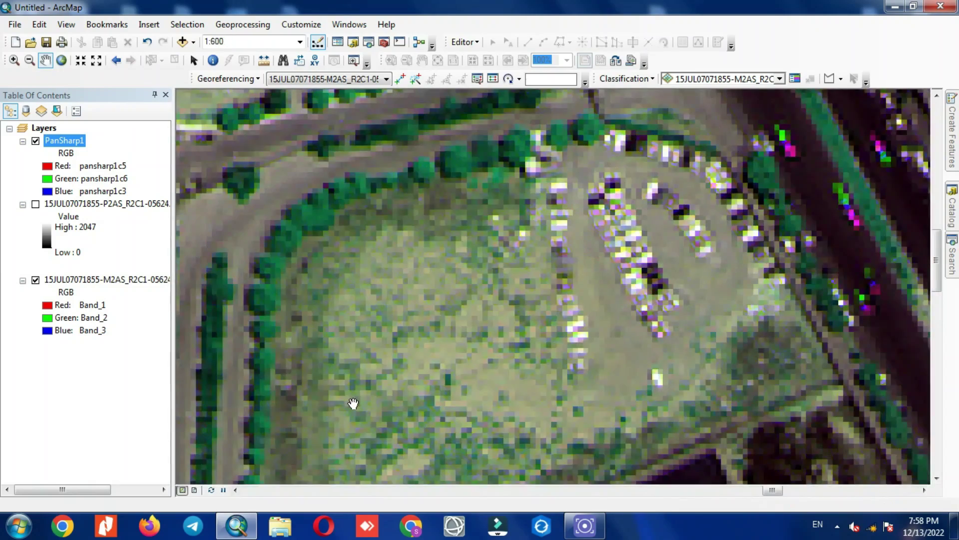
scroll(353, 403, up, 2)
click(35, 141)
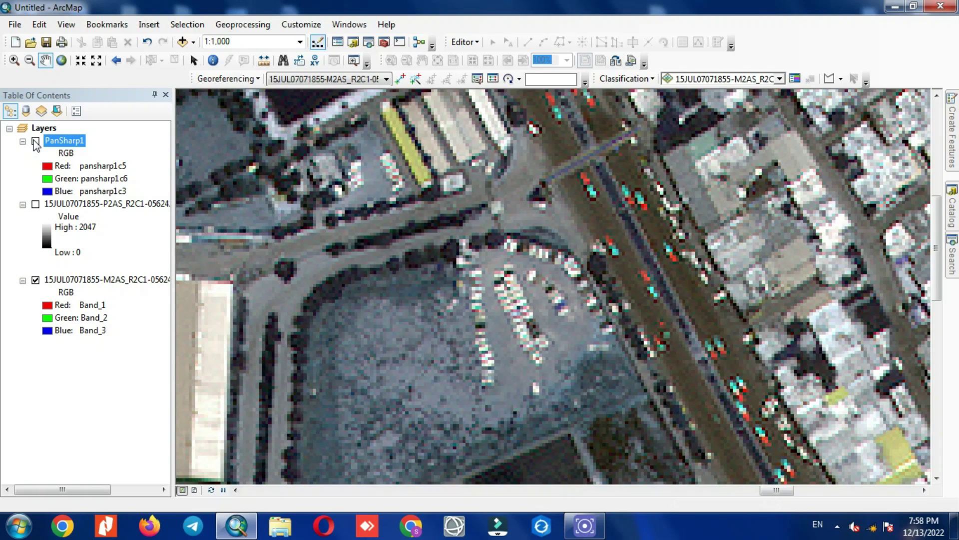
click(36, 141)
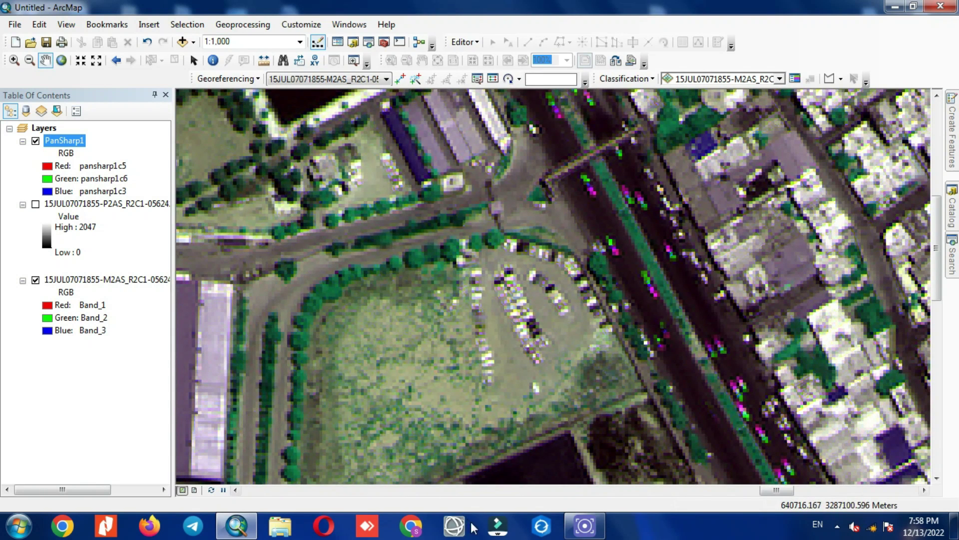
Set the PanSharp1 layer's RGB composite to use pansharp1c1 for red and pansharp1c2 for green
right_click(59, 141)
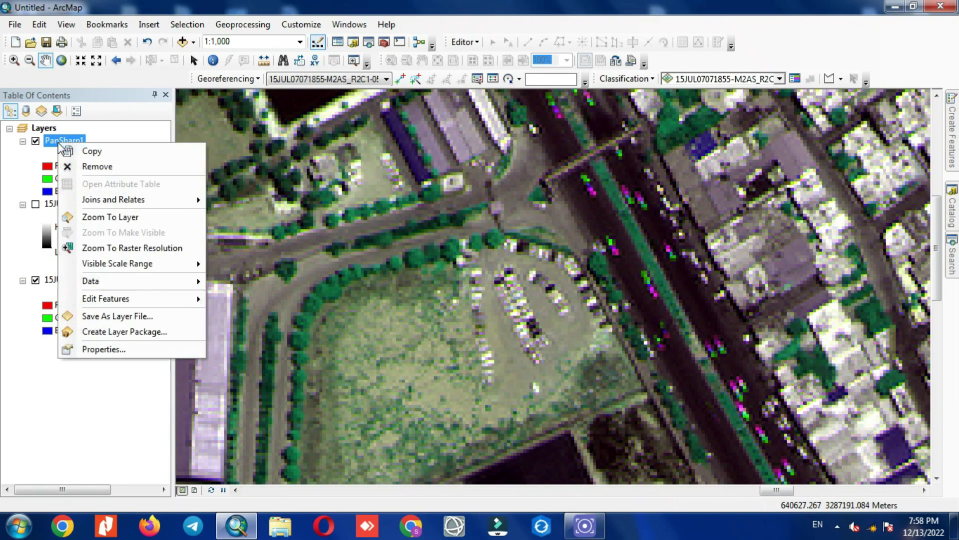
click(146, 349)
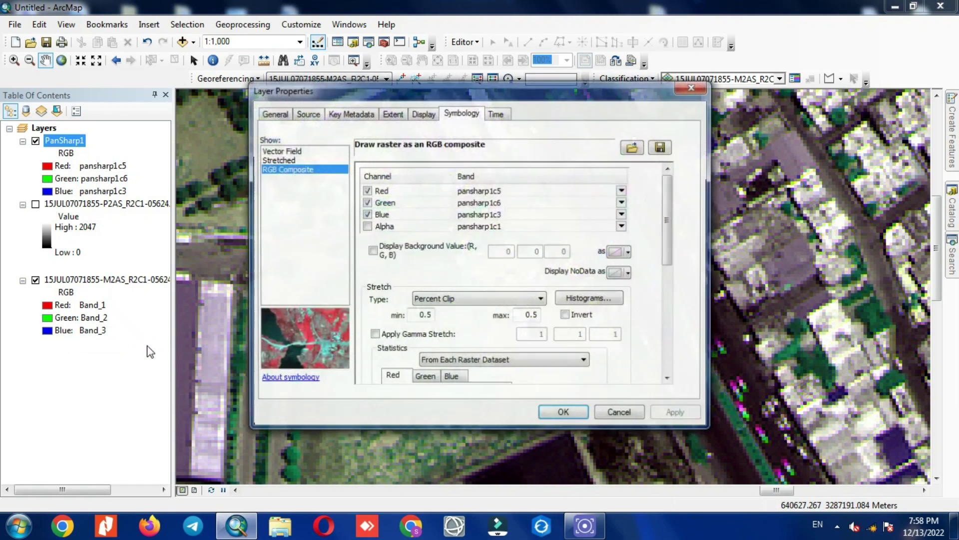
click(623, 191)
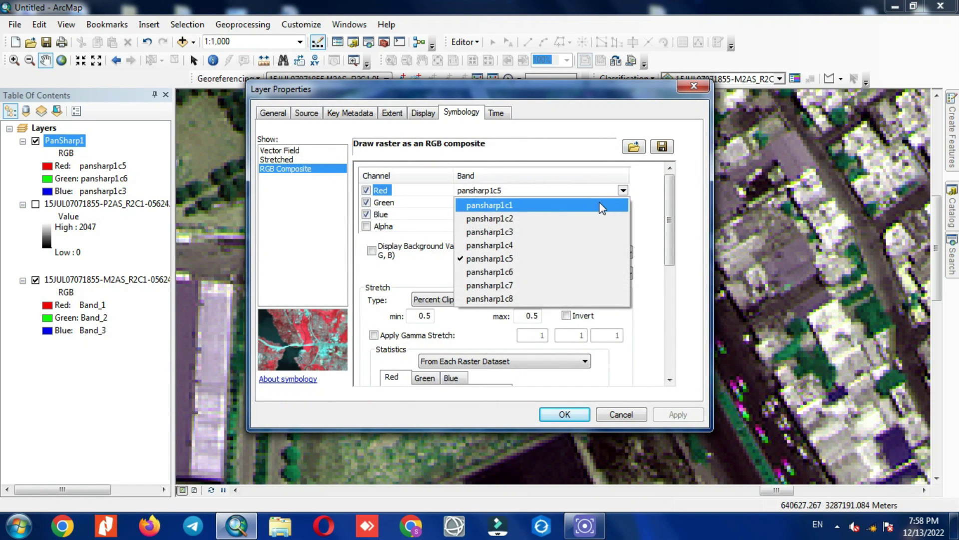
click(620, 204)
click(624, 202)
click(593, 230)
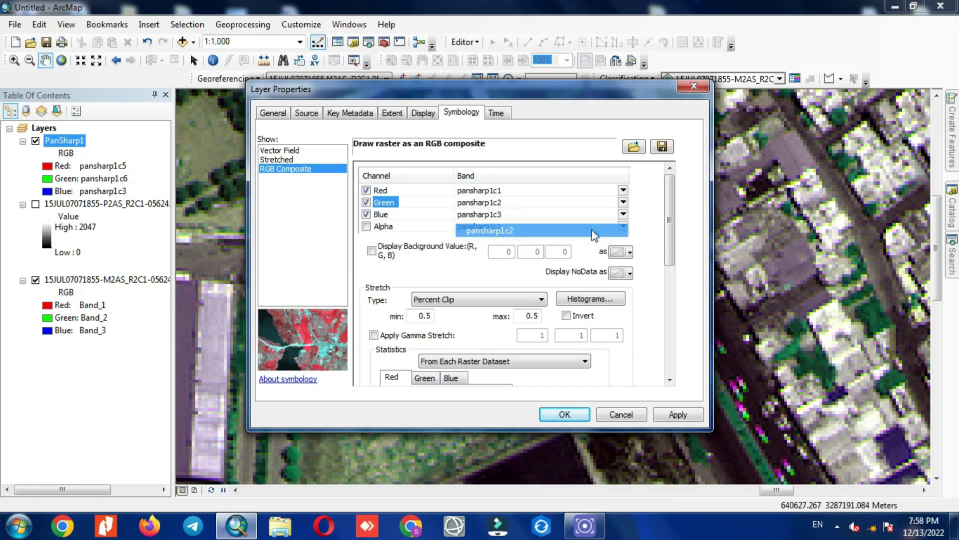
click(565, 414)
Compare PanSharp1 with the multispectral image over the car park at 1:500 by hiding PanSharp1 and showing it again
drag(627, 256, 613, 281)
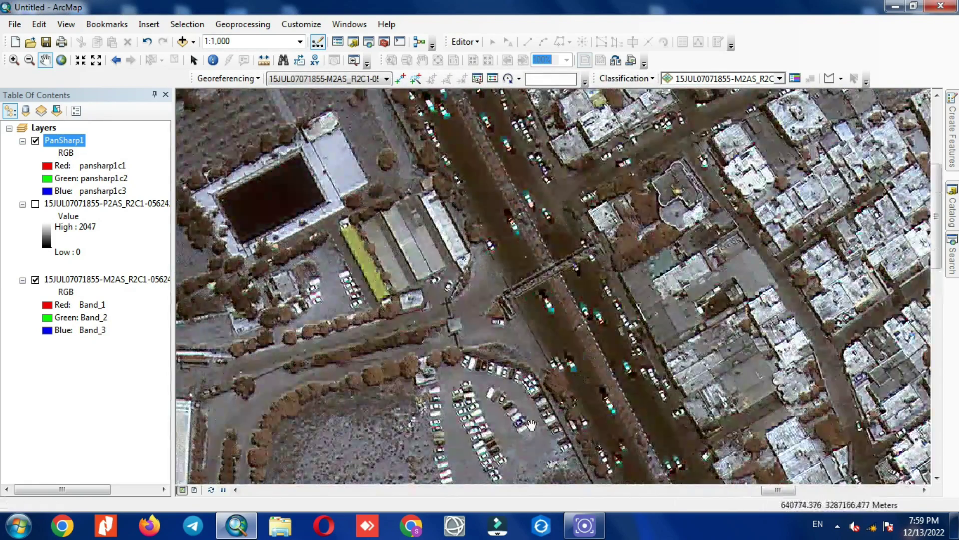
scroll(470, 365, down, 1)
scroll(470, 365, up, 4)
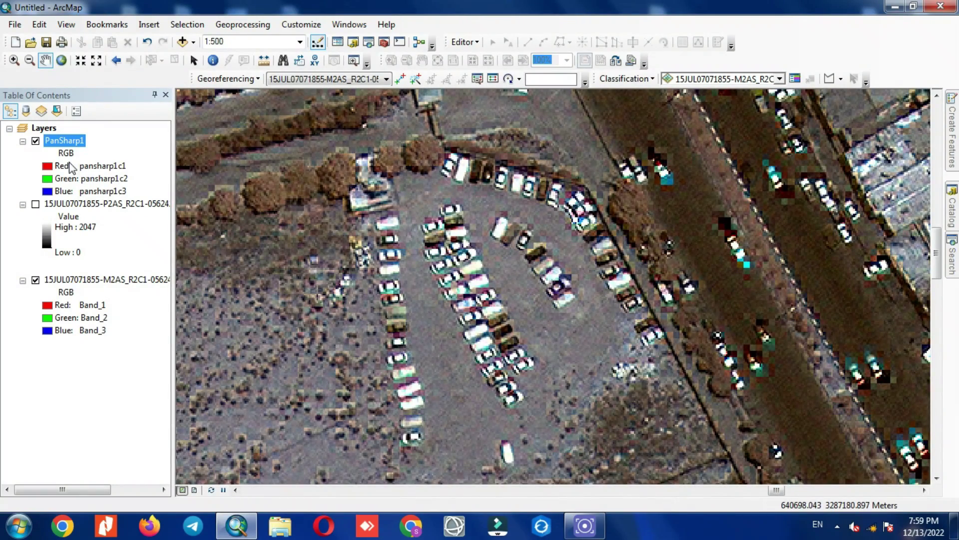
click(36, 141)
click(35, 141)
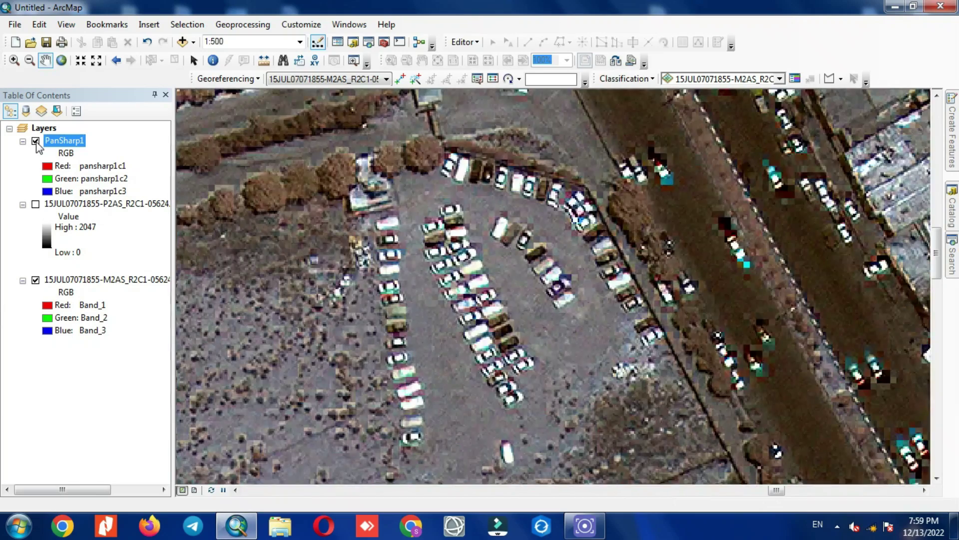
scroll(573, 238, down, 1)
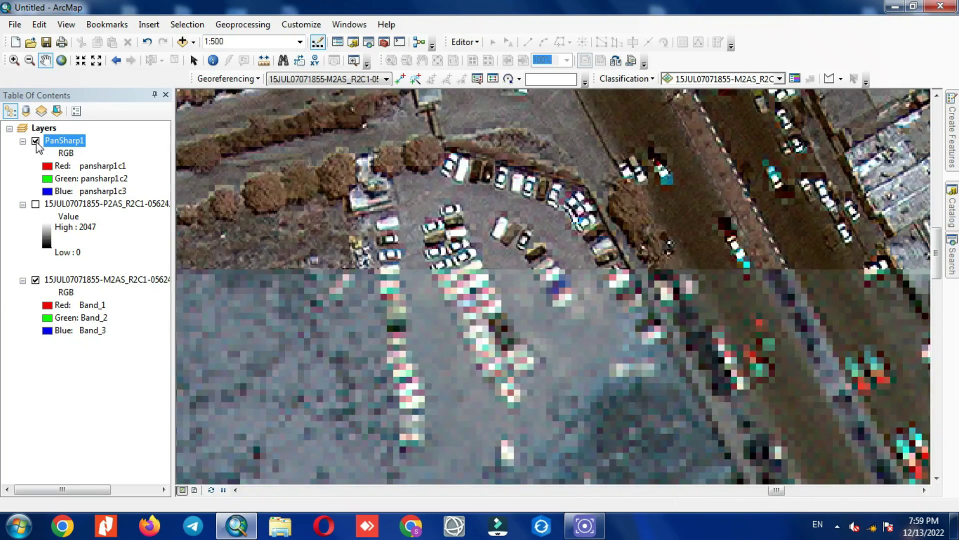
scroll(573, 238, down, 2)
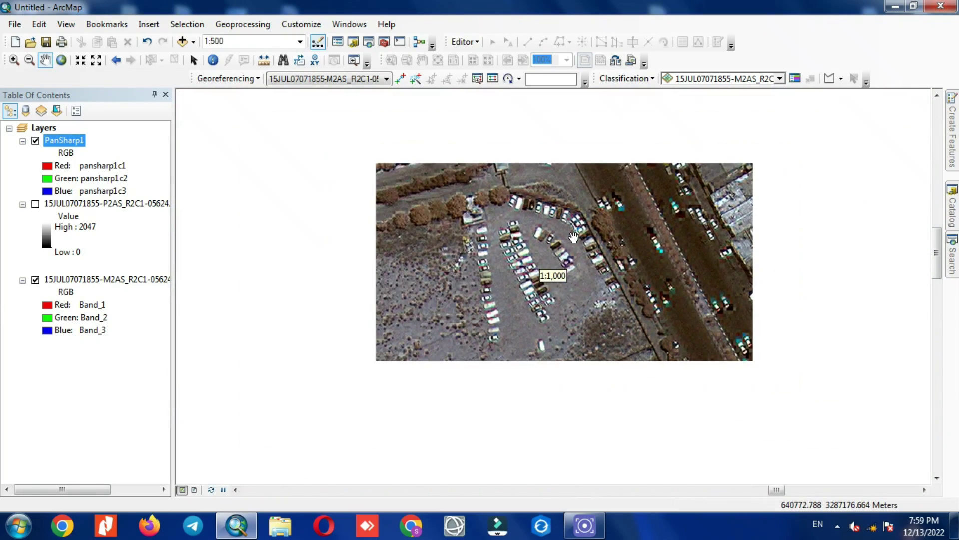
Start Create Pan-sharpened Raster Dataset with the M2AS multispectral TIF as input raster and the P2AS TIF as panchromatic image
click(953, 258)
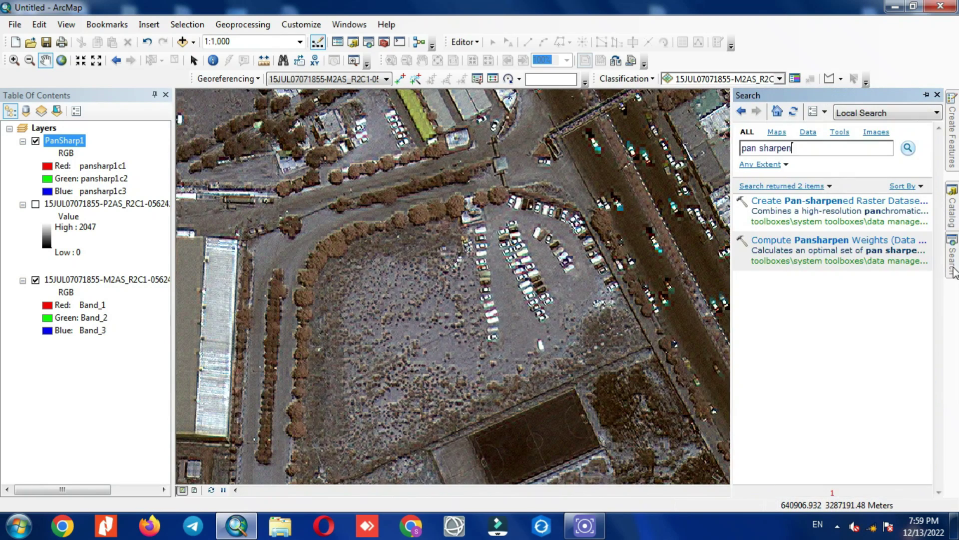
click(814, 202)
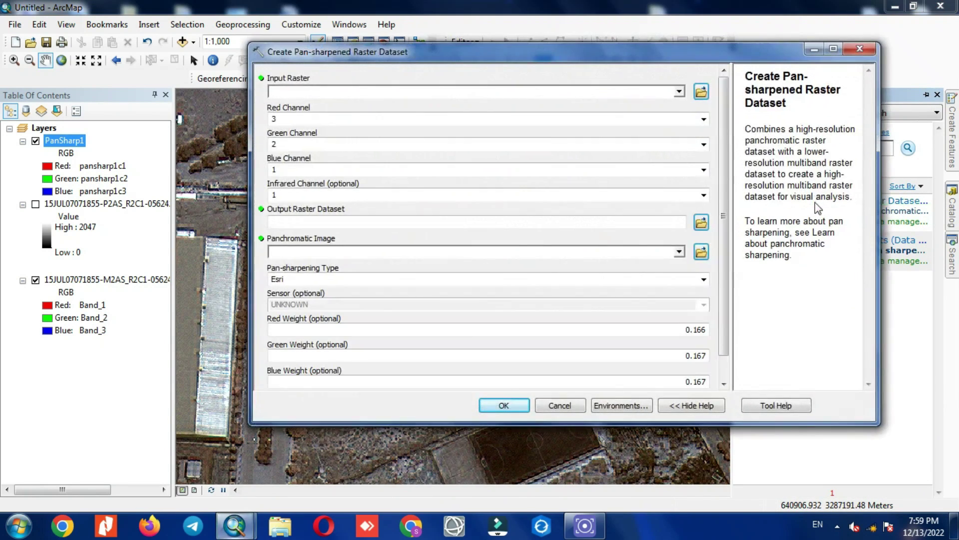
click(680, 92)
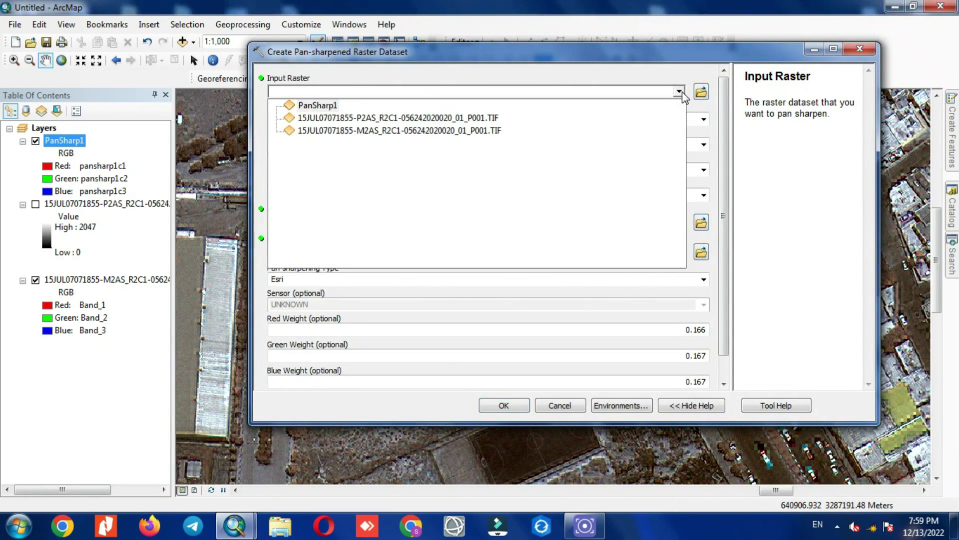
click(420, 130)
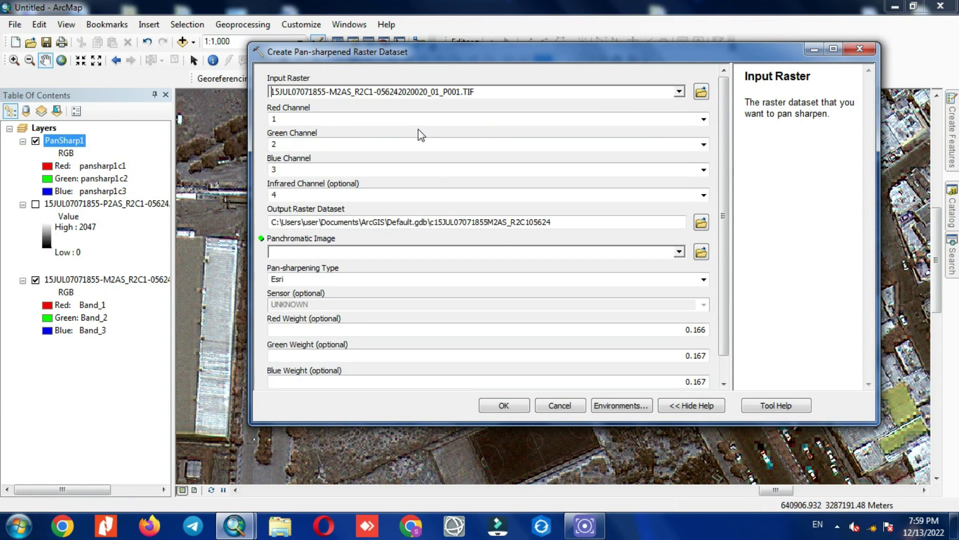
click(680, 251)
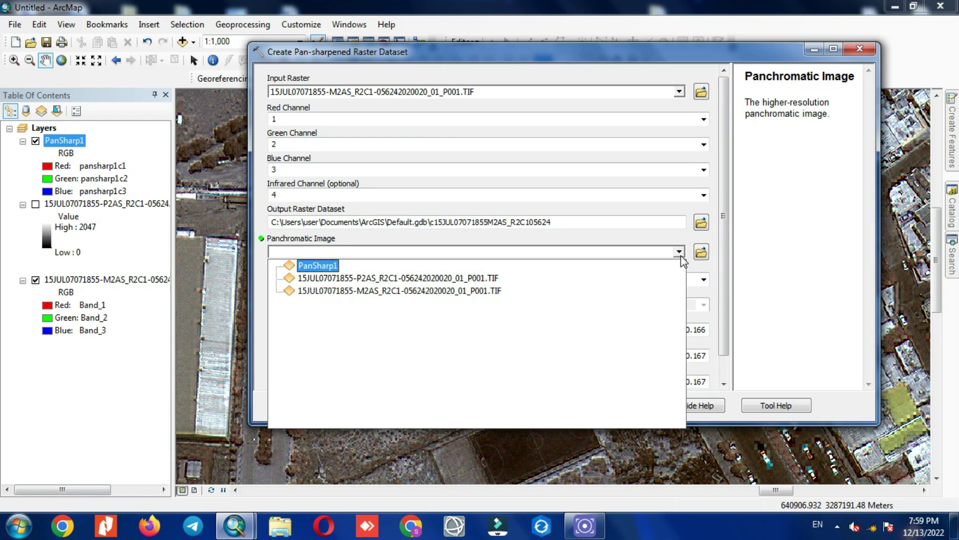
click(421, 279)
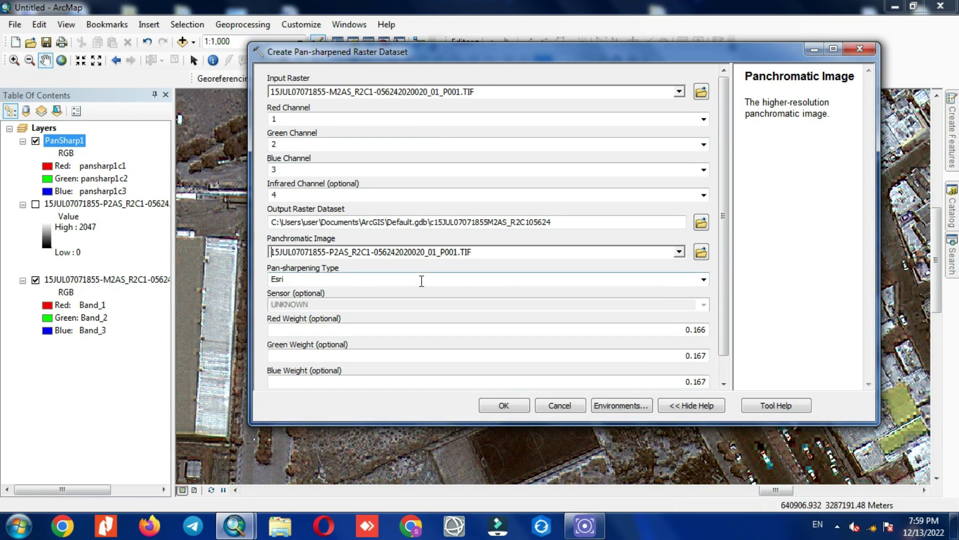
Set the pan-sharpening type to Gram-Schmidt, name the output pansharp2 in the Set1-1 folder and run the tool
click(704, 279)
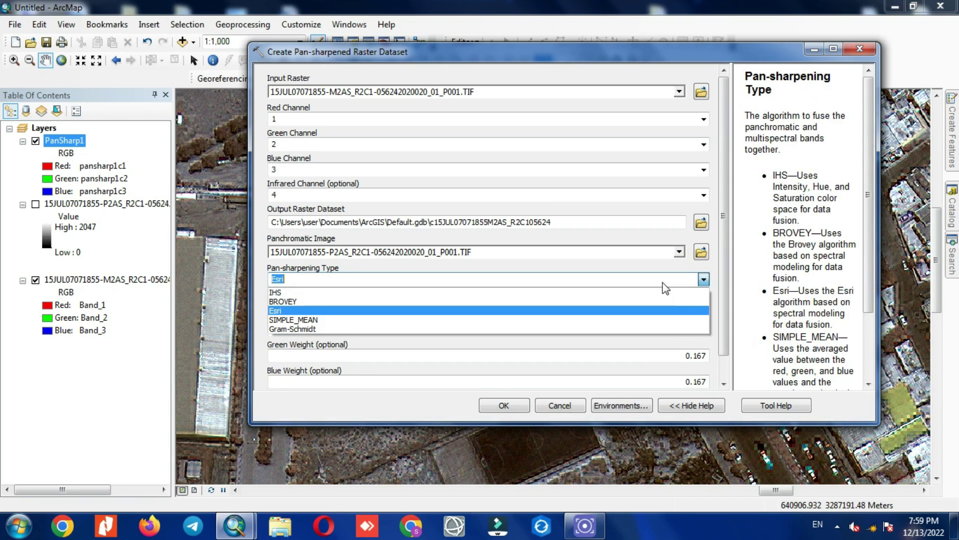
click(352, 328)
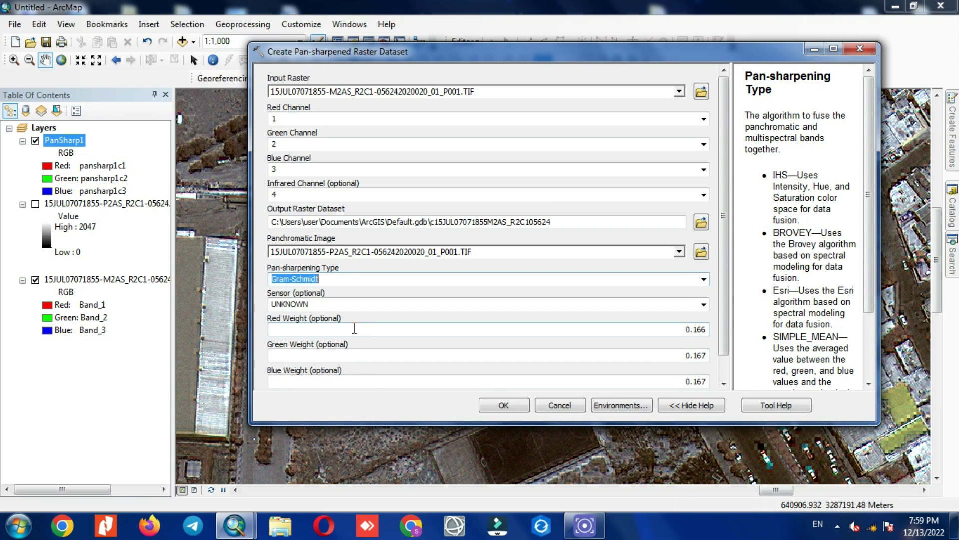
click(701, 222)
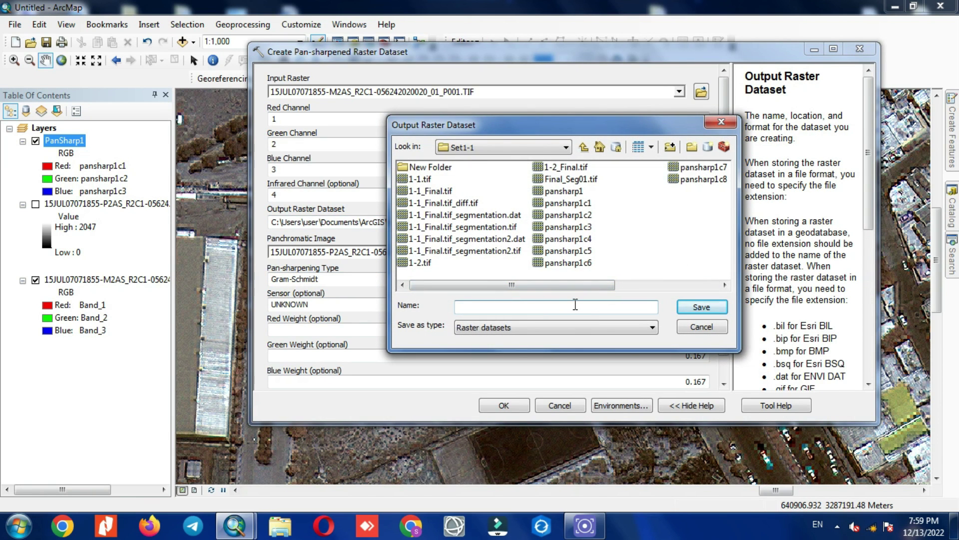
text(pansharp2)
key(Return)
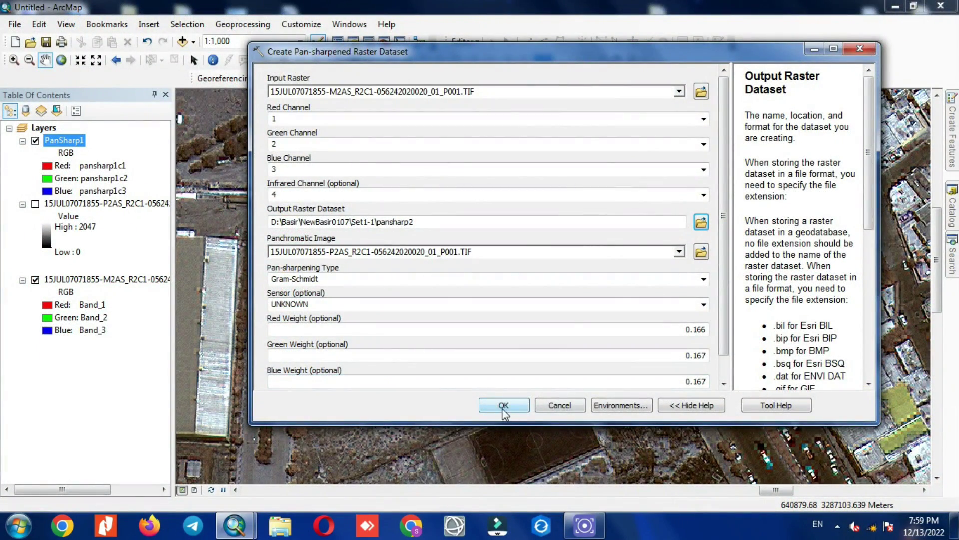
click(504, 406)
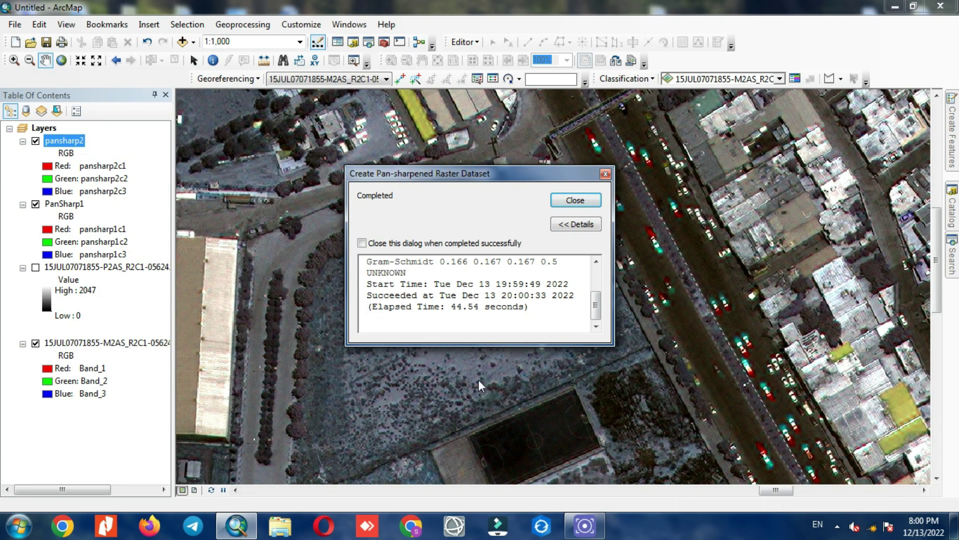
click(605, 175)
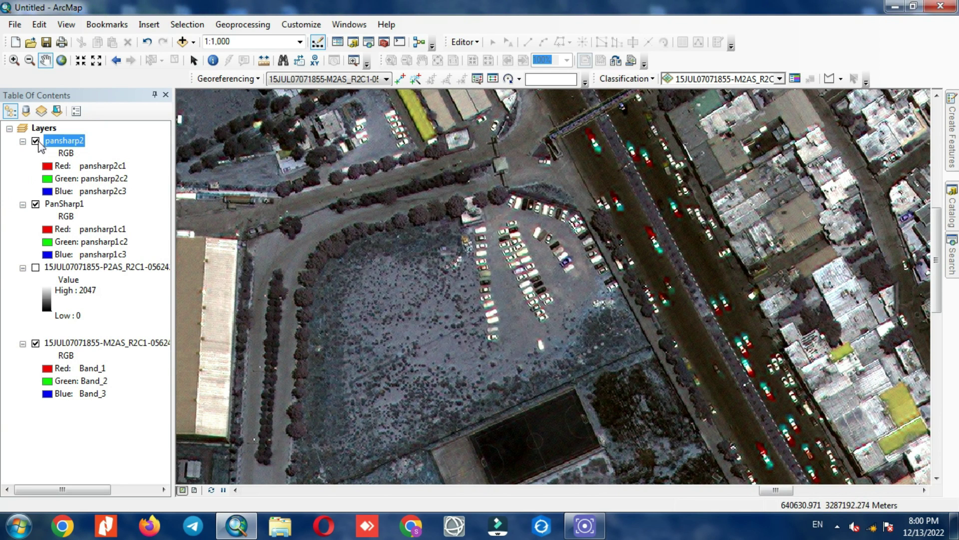
Compare the Gram-Schmidt result pansharp2 with PanSharp1 at 1:1,000 by repeatedly hiding and showing the pansharp2 layer
click(35, 142)
click(36, 141)
click(36, 141)
click(35, 141)
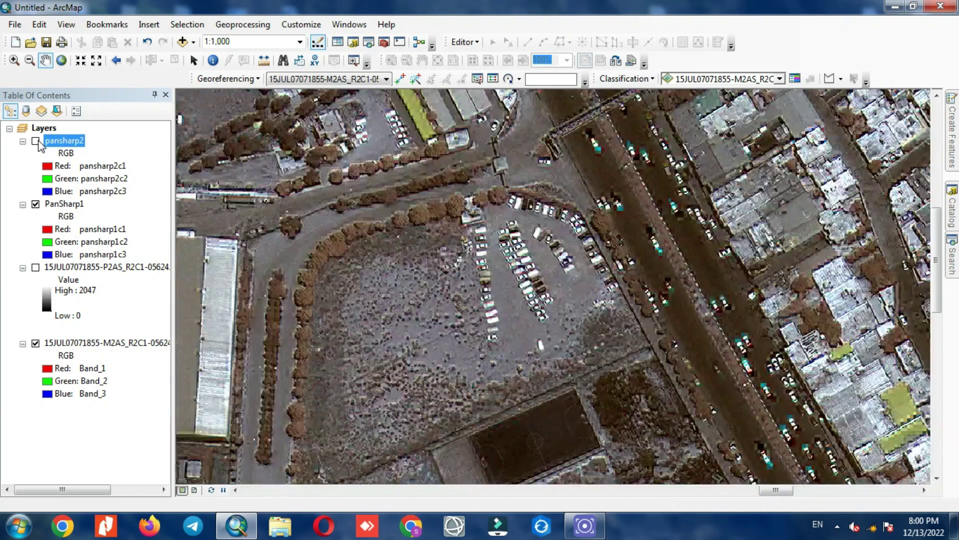
click(36, 141)
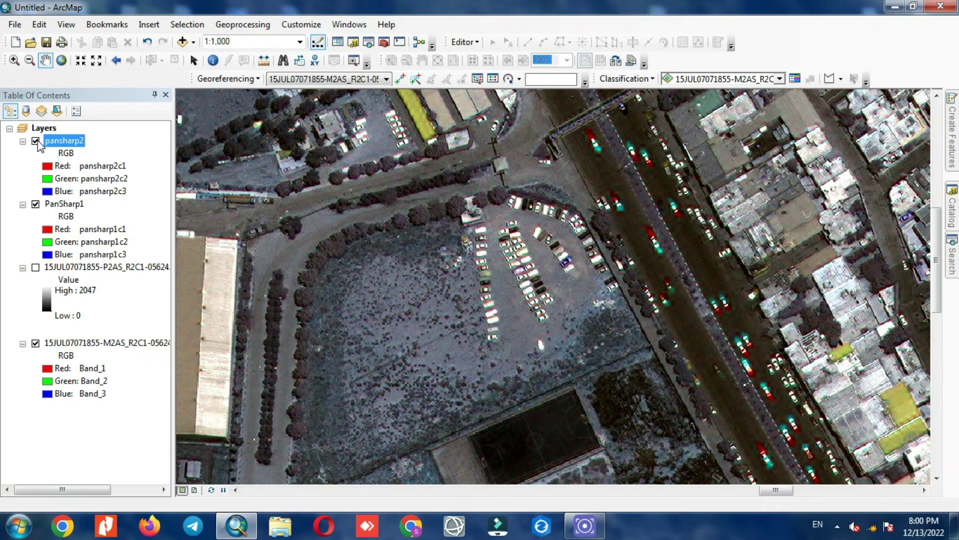
click(35, 141)
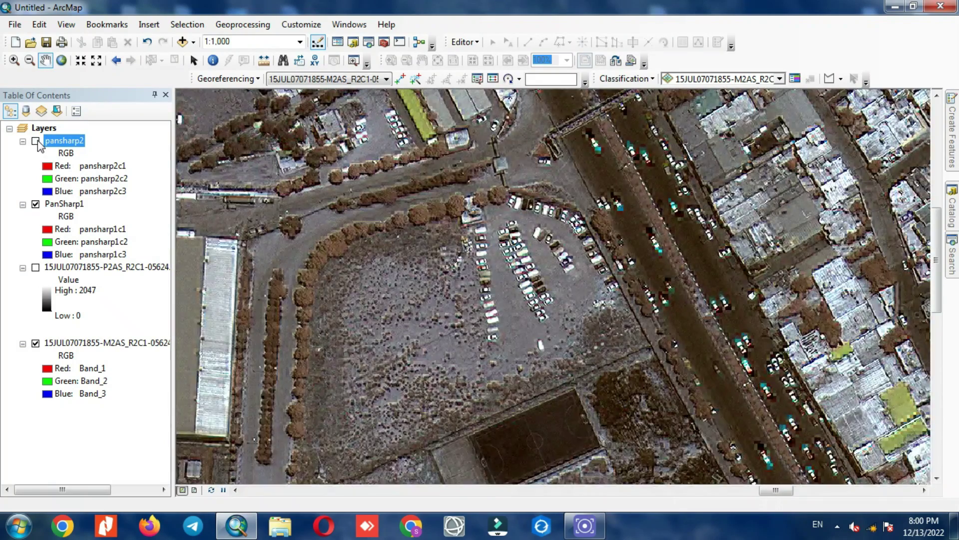
click(36, 142)
click(35, 141)
click(35, 142)
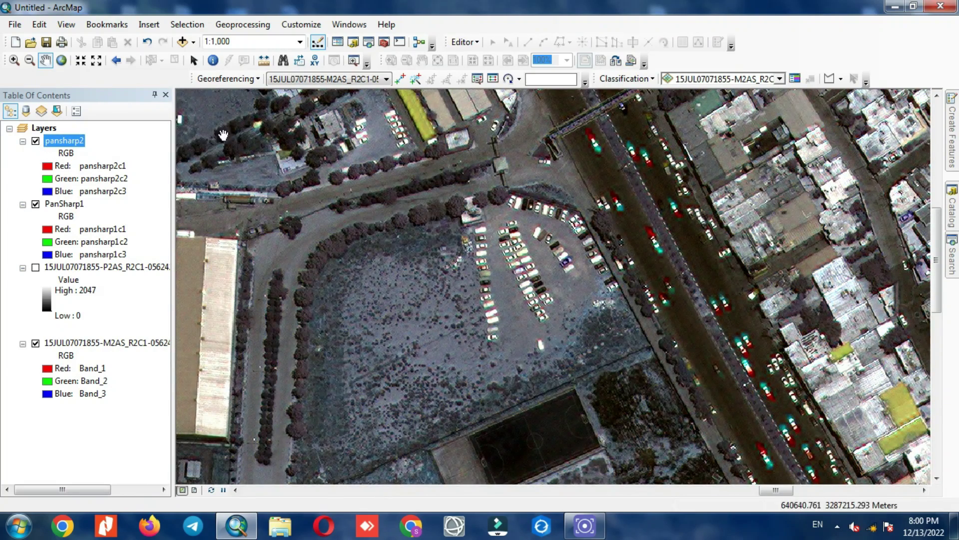
Set up another Create Pan-sharpened Raster Dataset run with the same M2AS multispectral input and P2AS panchromatic image
click(952, 253)
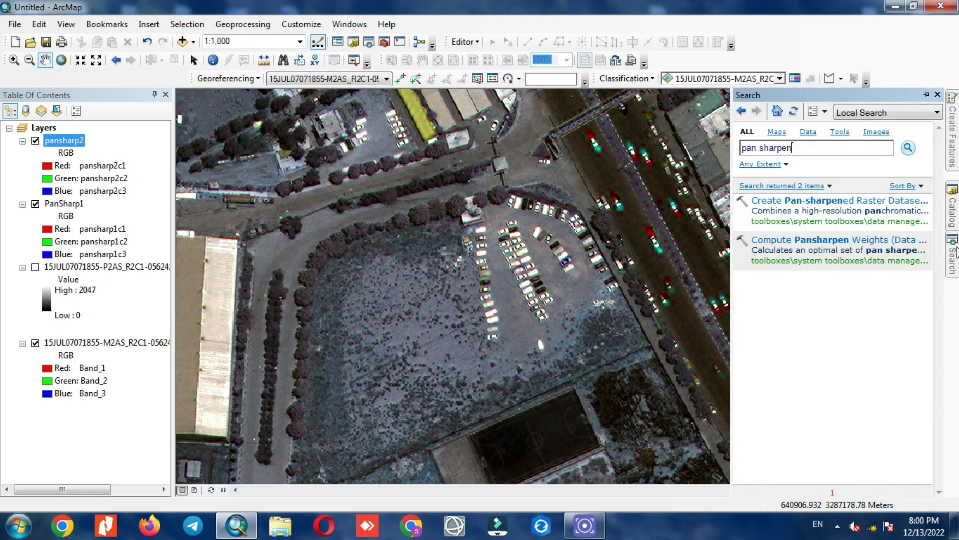
click(817, 200)
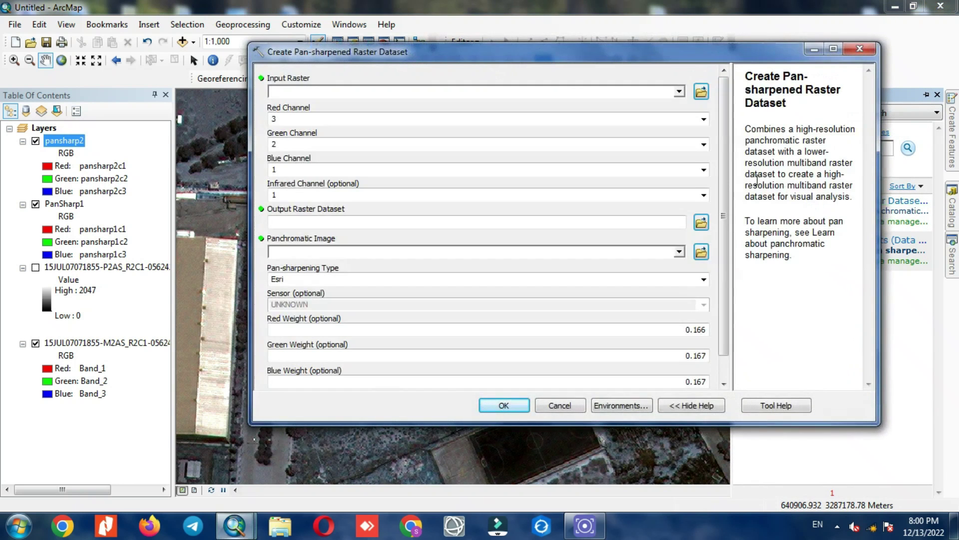
click(679, 92)
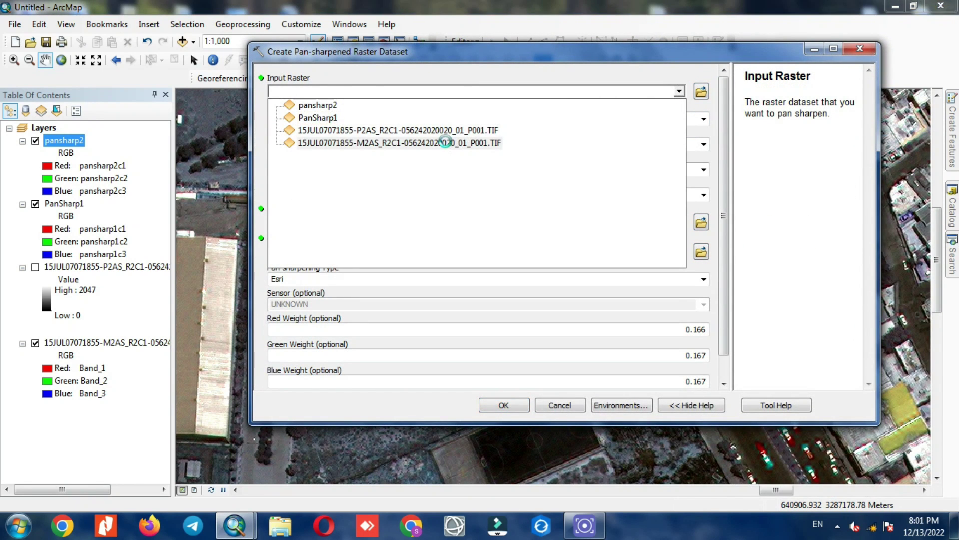
click(448, 143)
click(679, 251)
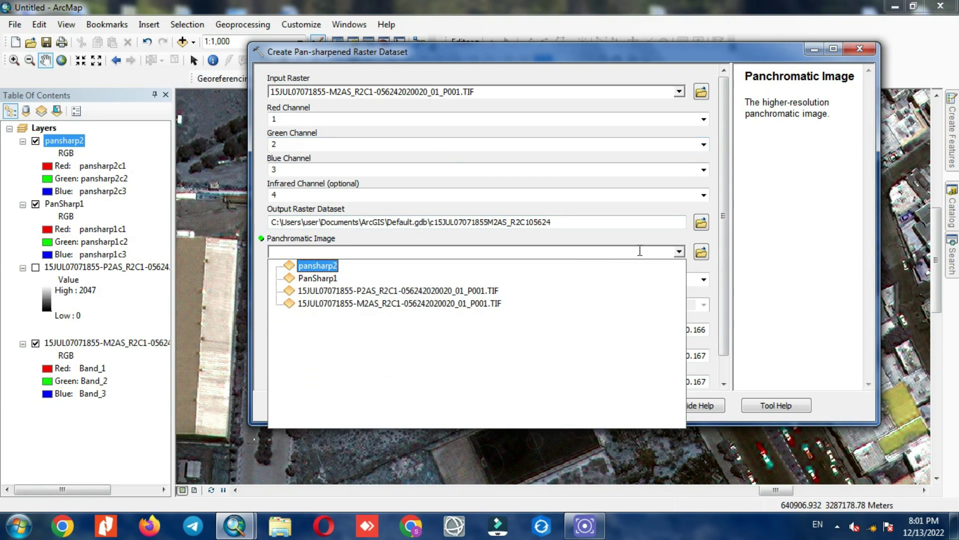
click(492, 292)
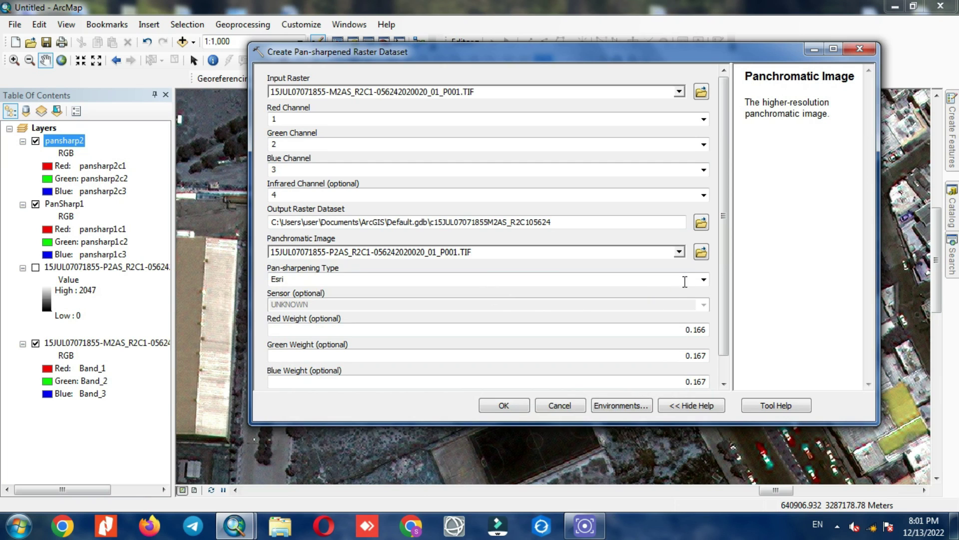
Choose BROVEY as the pan-sharpening type and run the tool with the default output dataset
click(704, 279)
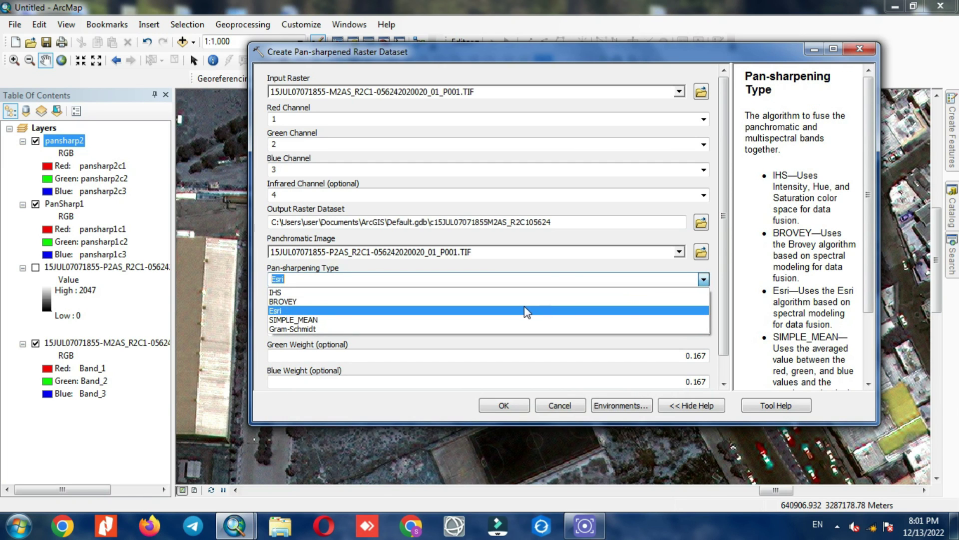
click(465, 302)
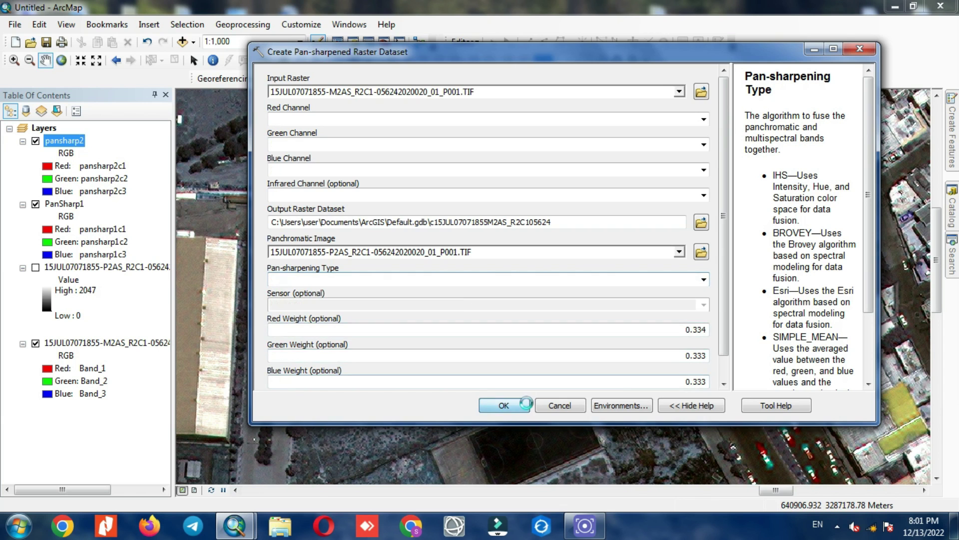
click(524, 403)
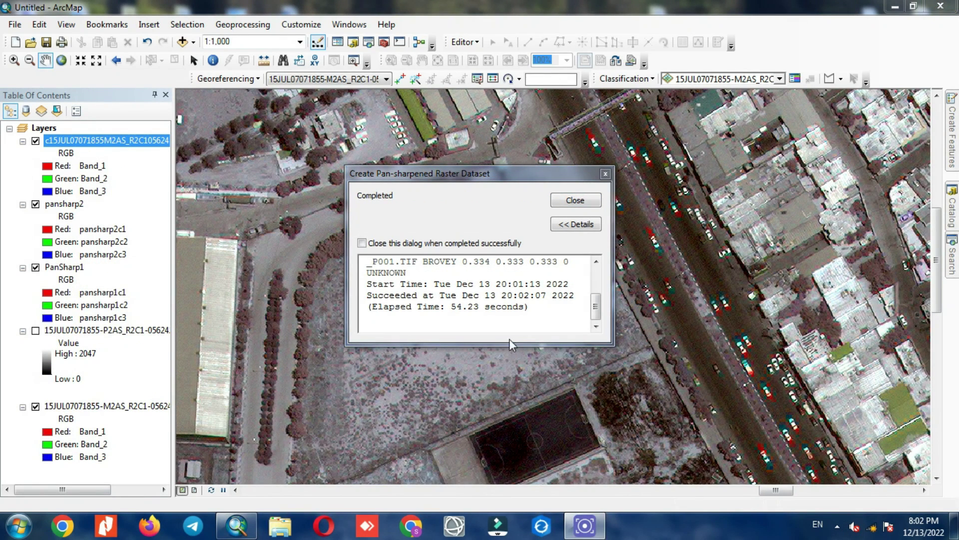
click(606, 173)
Compare the Brovey raster with pansharp2 by hiding the Brovey layer and showing it again
click(36, 142)
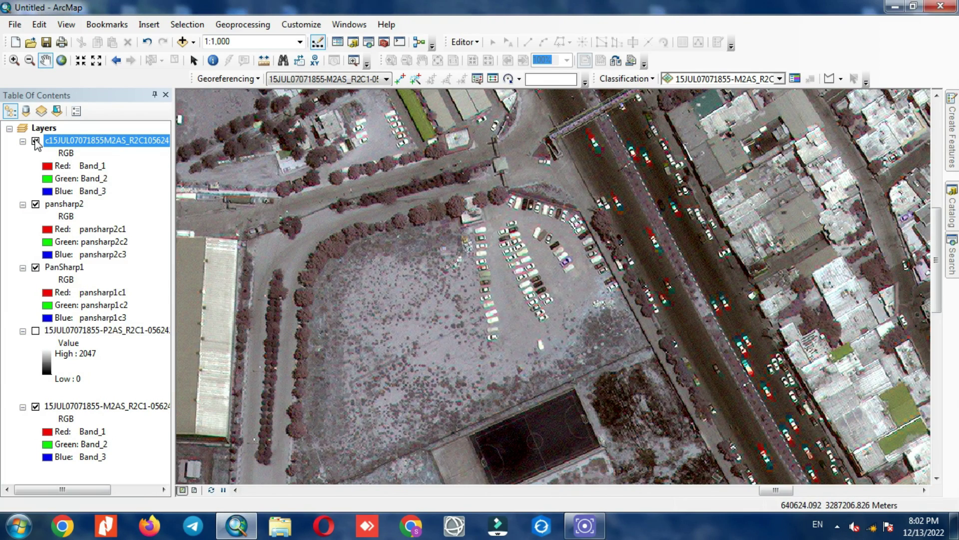
click(36, 141)
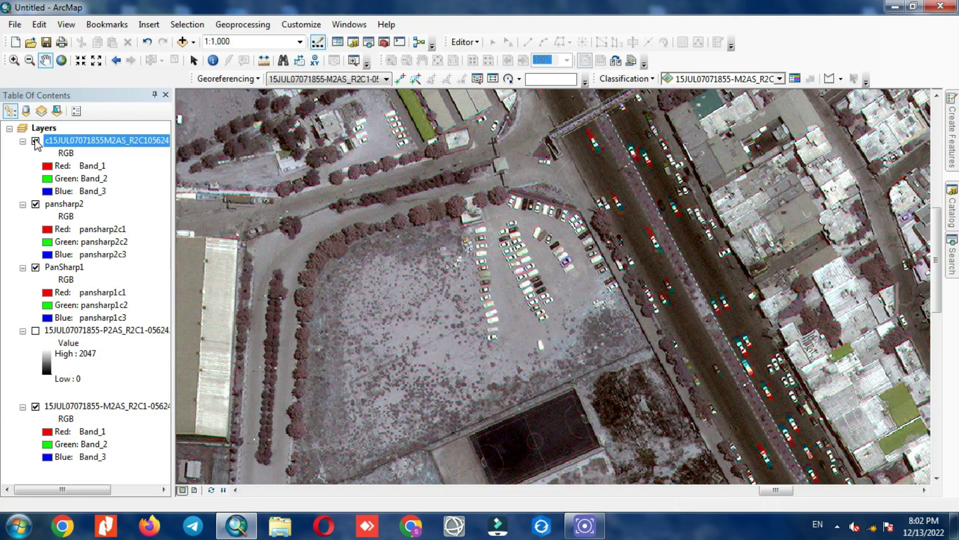
Hide the Brovey raster and compare pansharp2 with PanSharp1 by hiding pansharp2 and showing it again
click(36, 141)
click(35, 205)
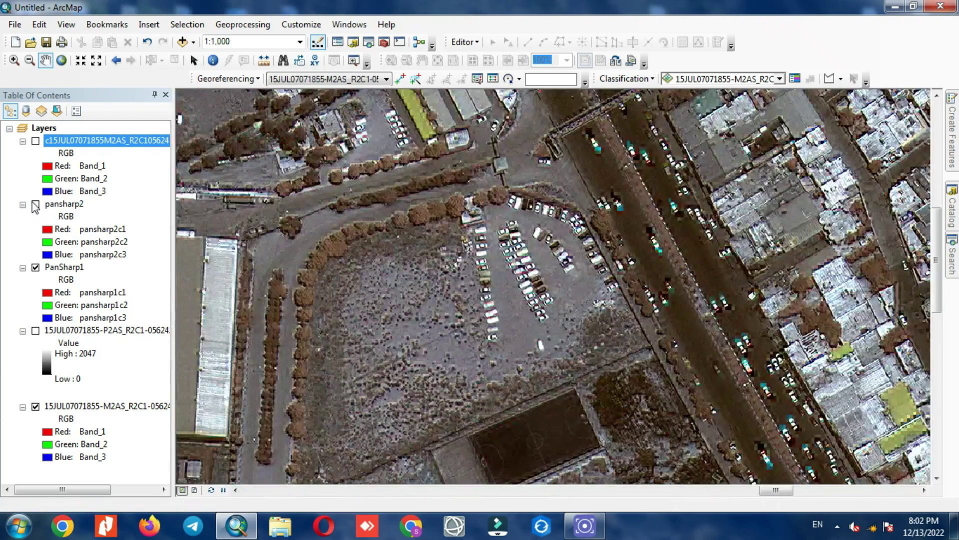
click(35, 204)
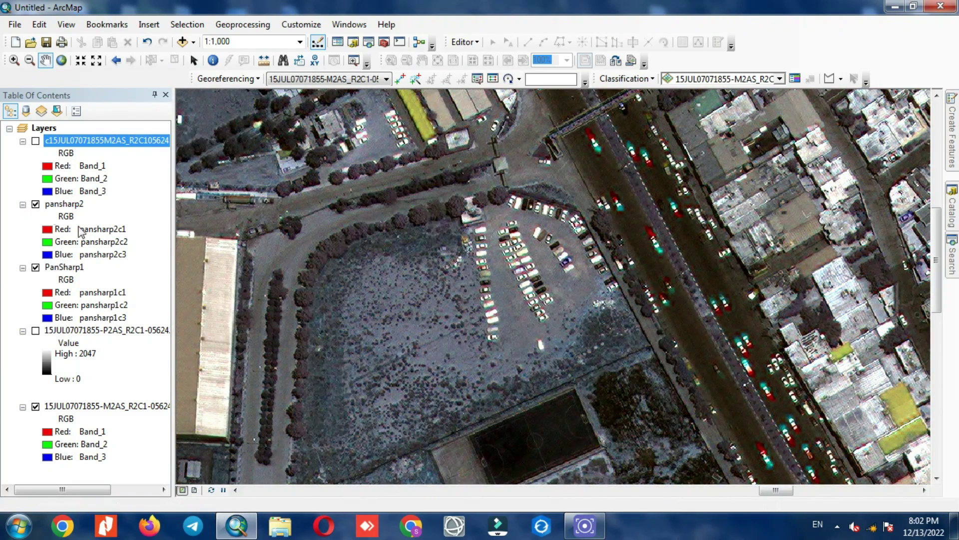
Hide PanSharp1 and compare pansharp2 with the original M2AS multispectral image by repeatedly hiding and showing pansharp2
click(36, 268)
click(36, 204)
click(36, 205)
click(35, 205)
click(36, 204)
Compare pansharp2 with the multispectral image over the dense housing blocks beside the tree plantation at 1:1,000
drag(404, 185, 413, 279)
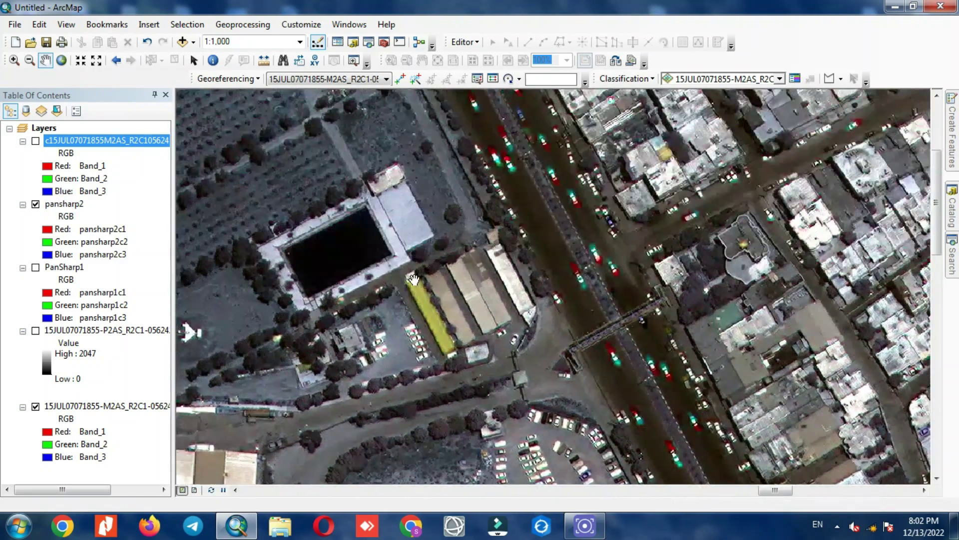
drag(450, 190, 375, 297)
drag(650, 199, 460, 274)
drag(552, 288, 494, 255)
drag(575, 325, 450, 240)
drag(525, 320, 374, 262)
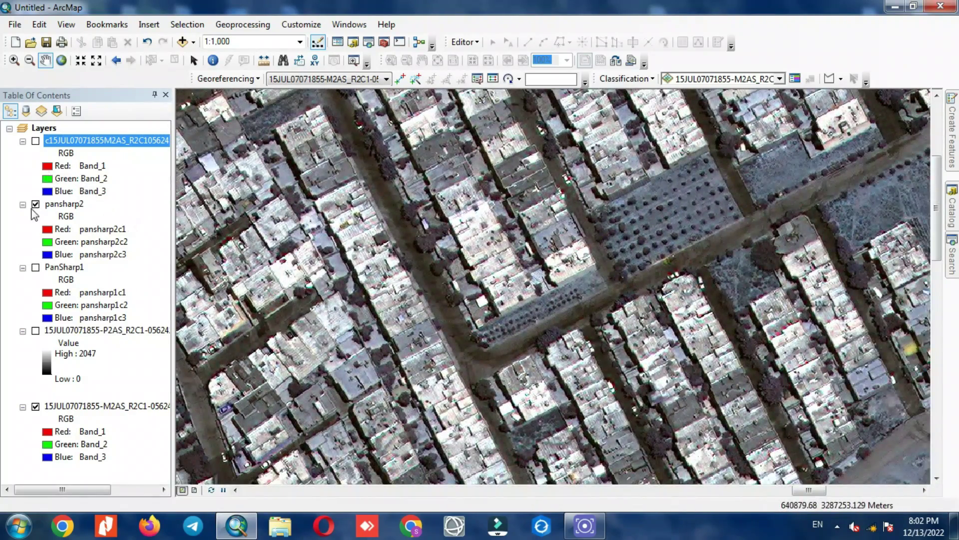
click(36, 205)
click(36, 204)
Compare pansharp2 with the multispectral image at 1:1,000 around the dark branching road beside the wooded area
drag(539, 389, 465, 320)
drag(575, 350, 500, 280)
drag(599, 360, 524, 290)
drag(650, 359, 579, 293)
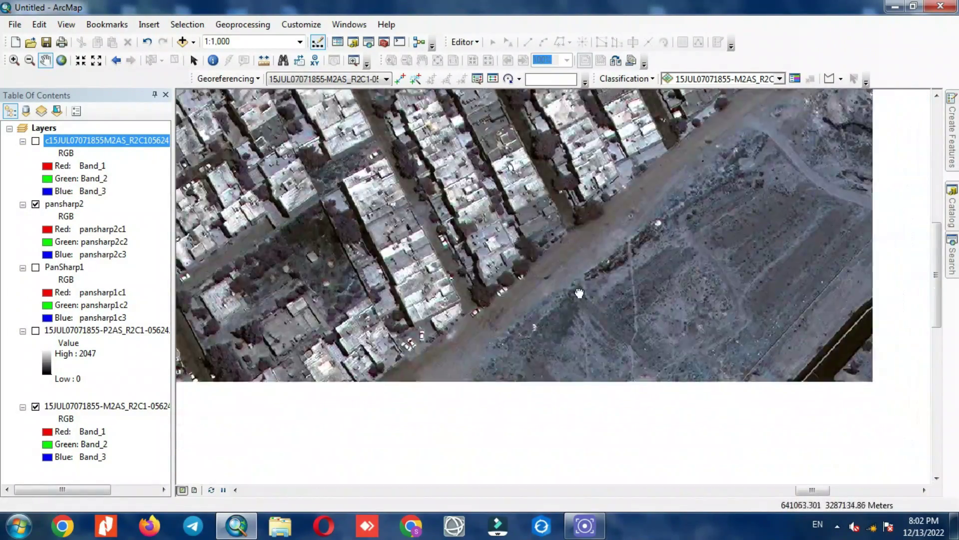
drag(695, 353, 599, 294)
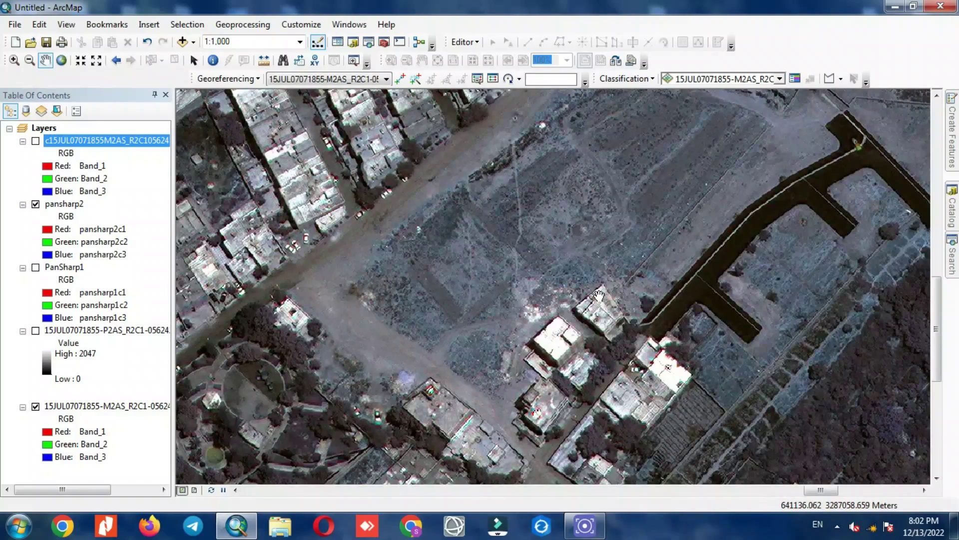
drag(782, 329, 615, 319)
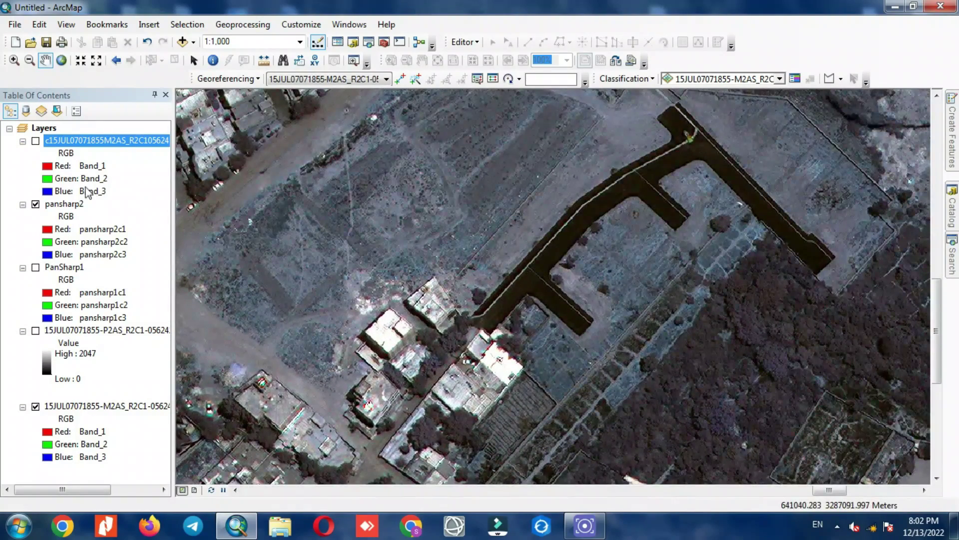
click(35, 205)
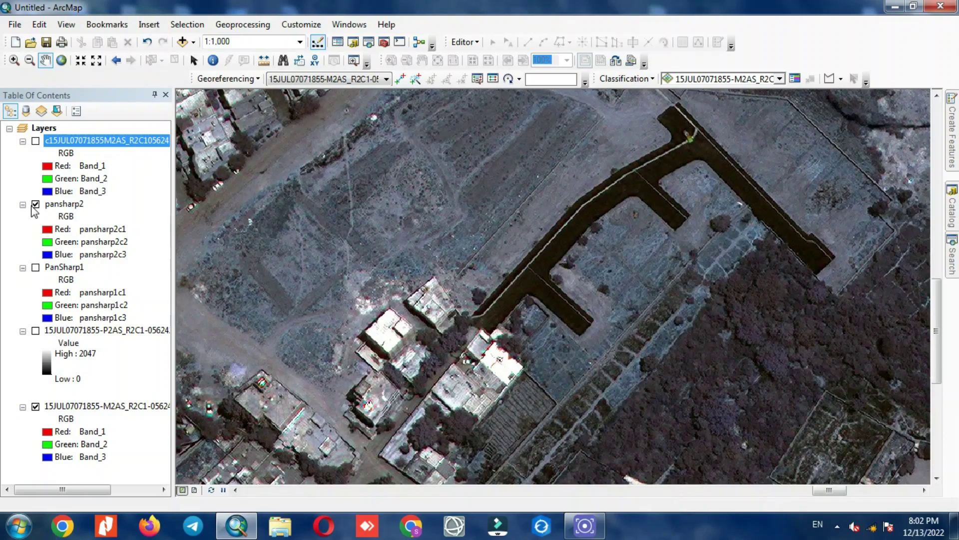
click(33, 205)
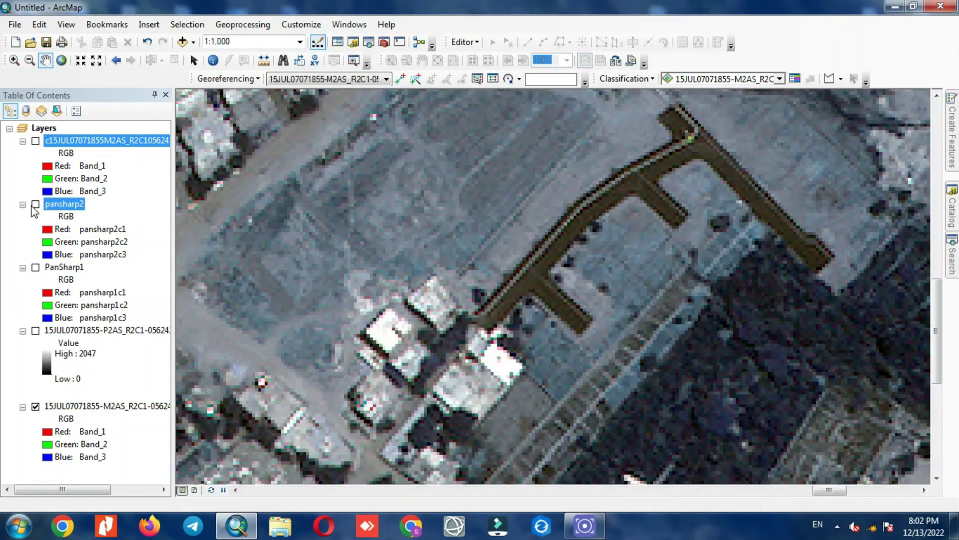
click(34, 205)
Compare the detail of the dark road and nearby roofs in pansharp2 and the multispectral image at 1:600
scroll(609, 199, up, 2)
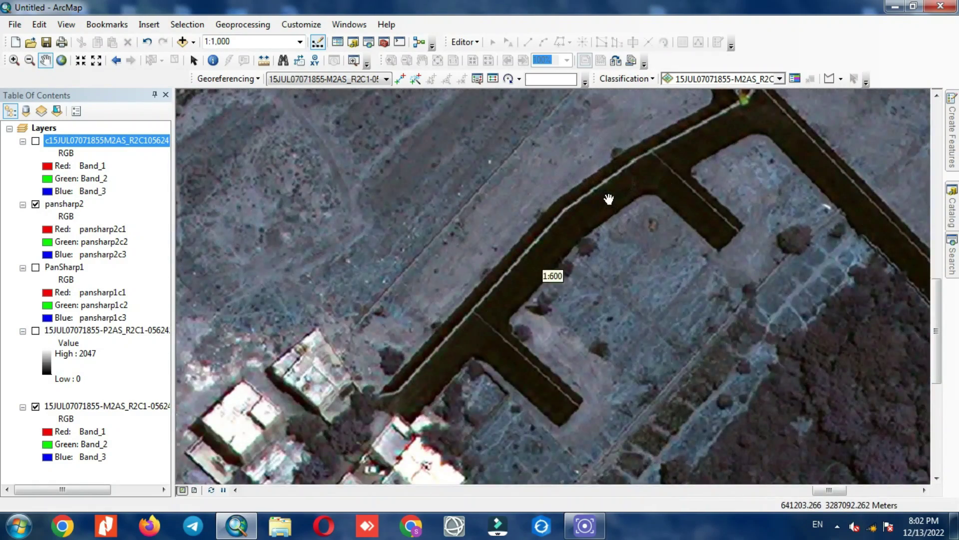
drag(510, 203, 557, 177)
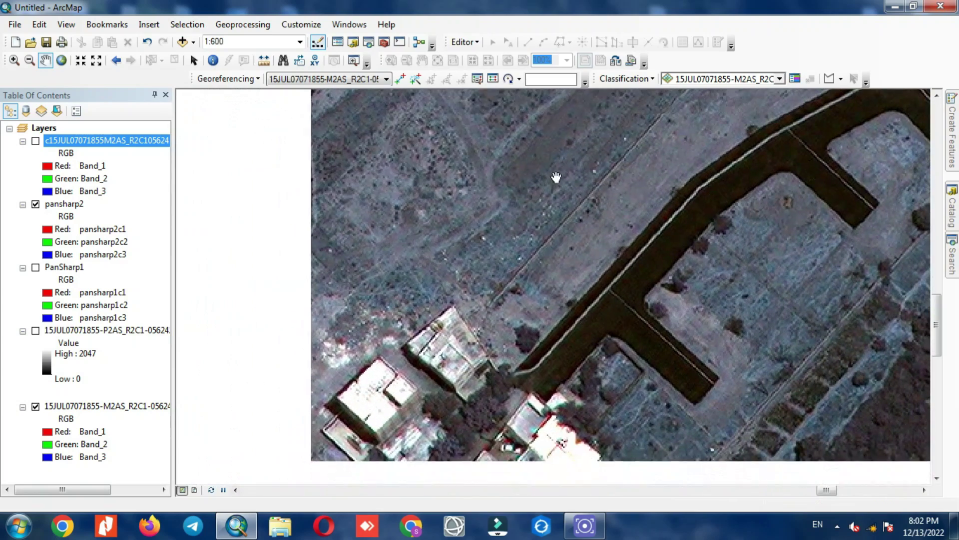
click(35, 205)
click(35, 205)
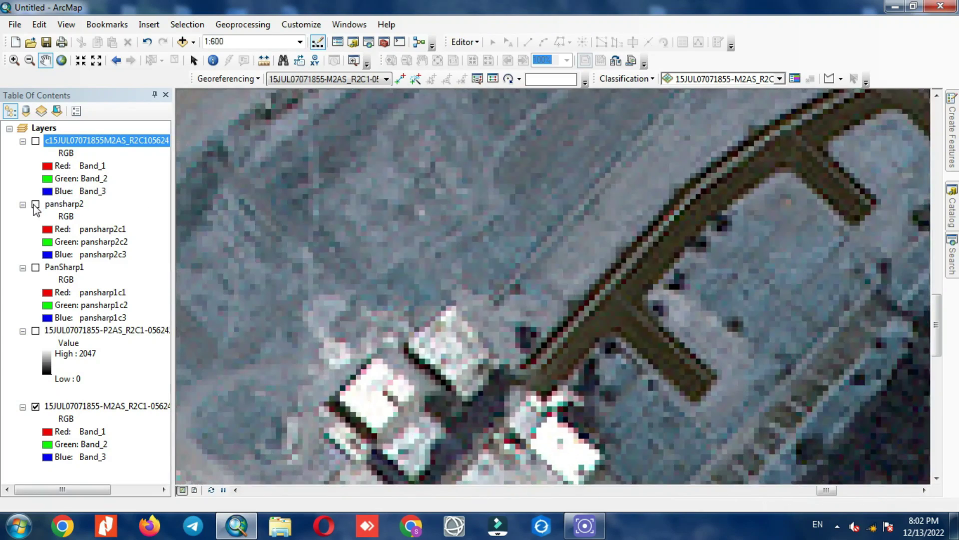
Compare pansharp2 with the multispectral image at 1:500 over the houses and trees around the open lot
scroll(442, 218, down, 3)
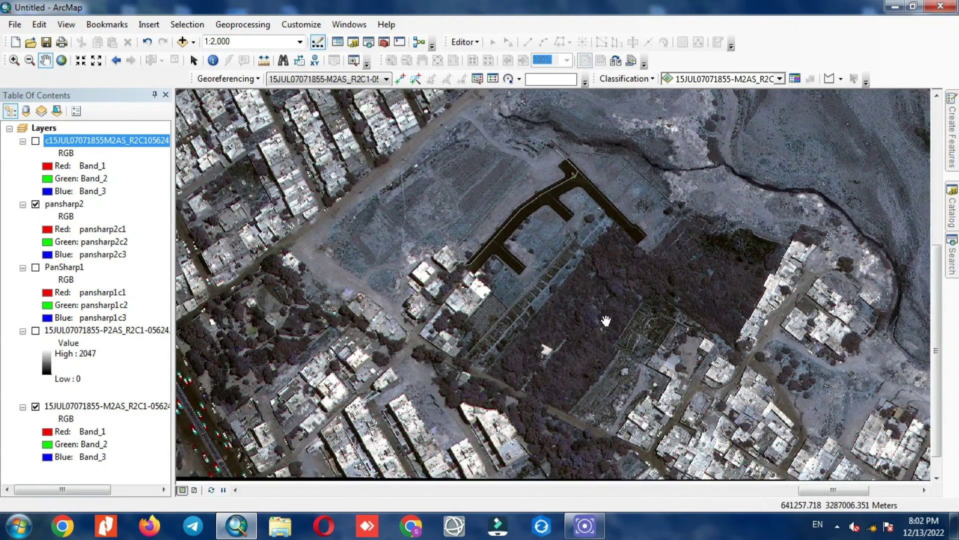
drag(606, 321, 727, 306)
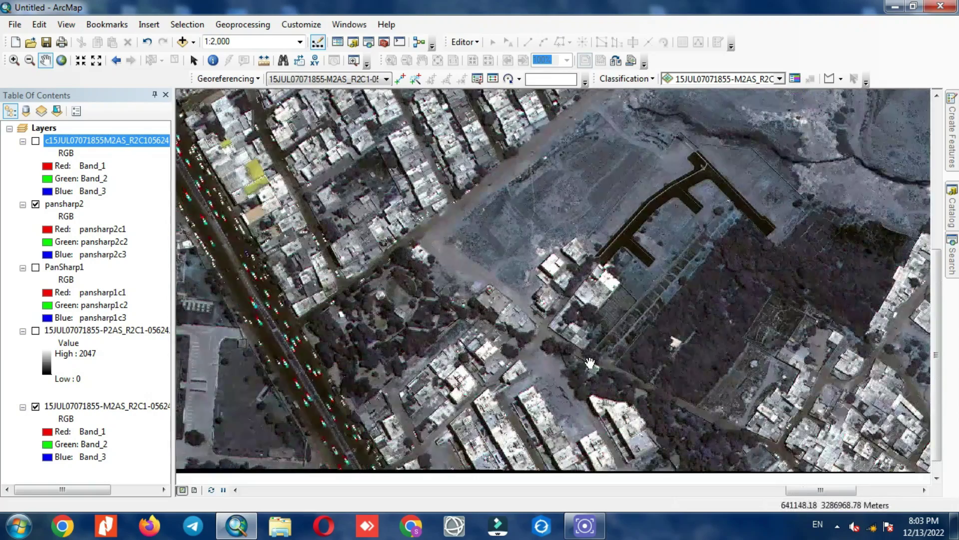
scroll(619, 401, up, 2)
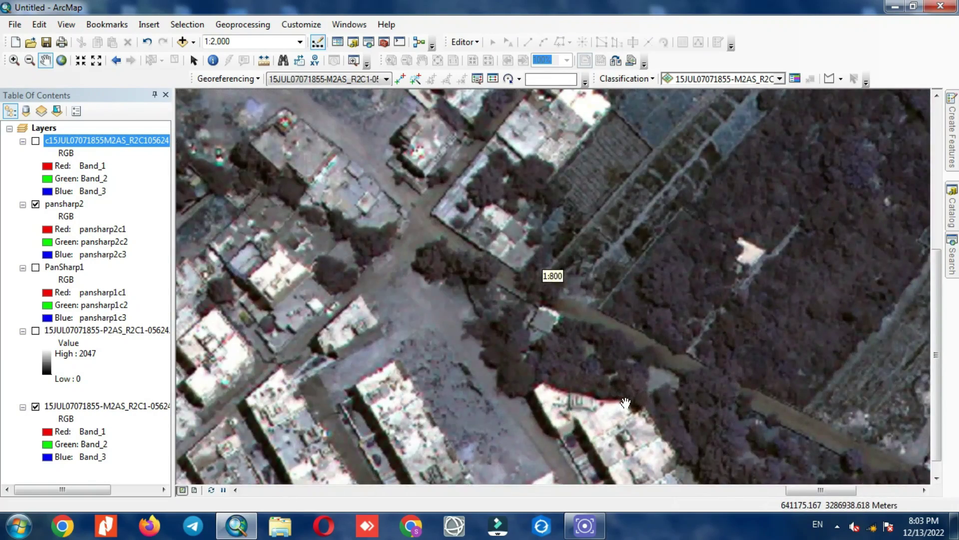
drag(624, 402, 604, 330)
scroll(438, 296, up, 1)
scroll(438, 296, up, 2)
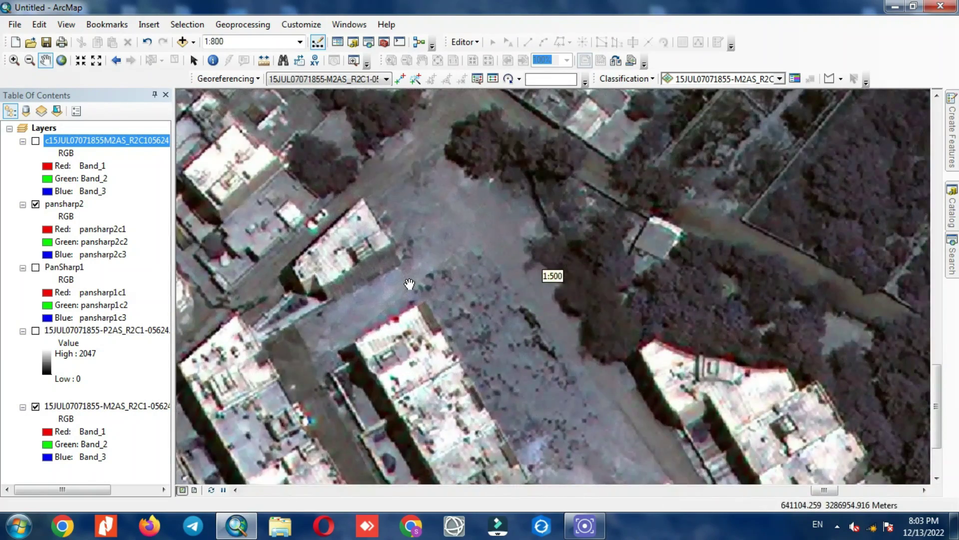
drag(508, 356, 606, 352)
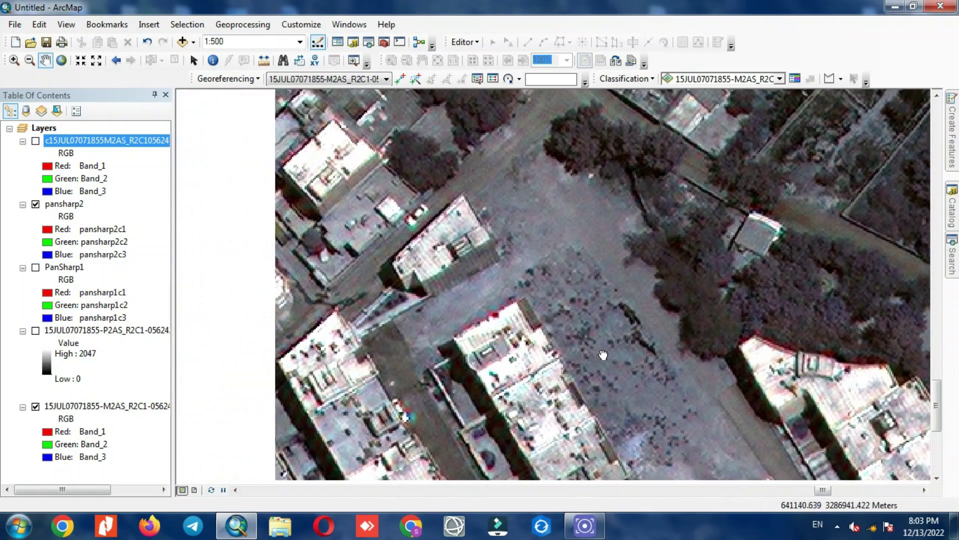
click(36, 204)
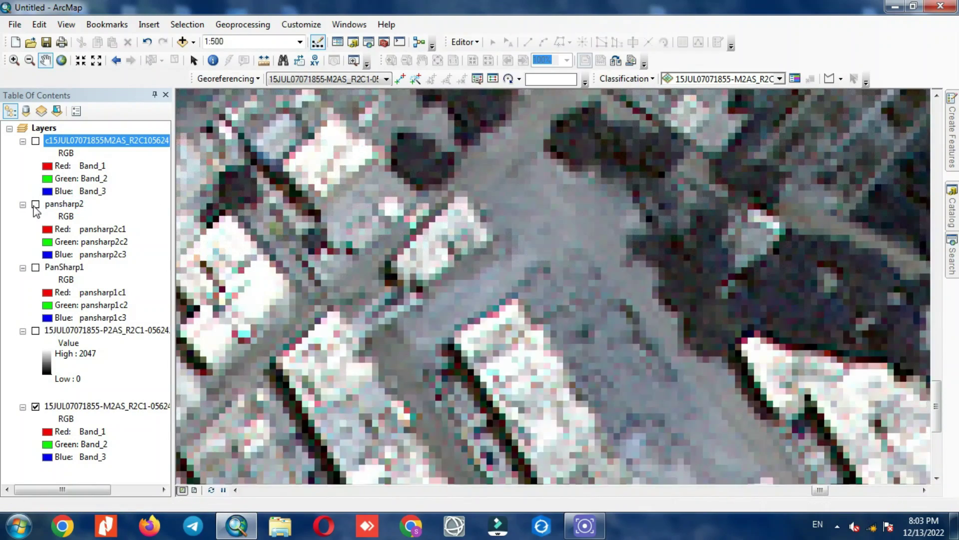
click(36, 205)
click(35, 205)
click(36, 204)
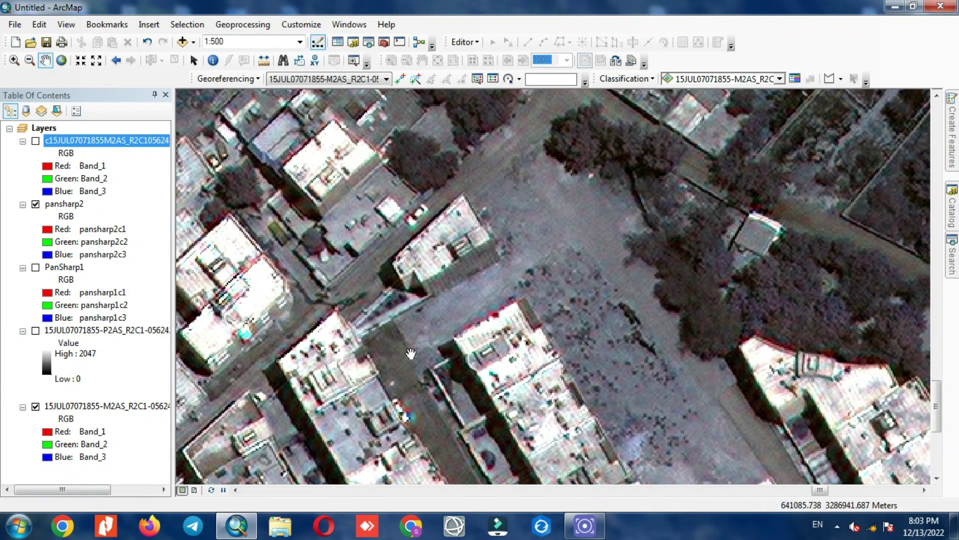
Set the RGB composite of pansharp2 to pansharp2c4 for red, pansharp2c3 for green and pansharp2c2 for blue
right_click(73, 204)
click(118, 408)
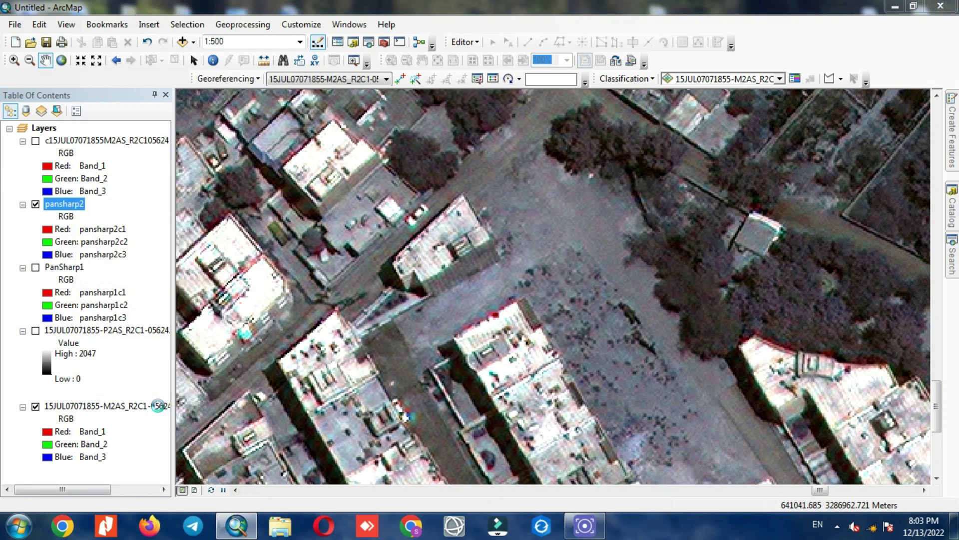
click(623, 190)
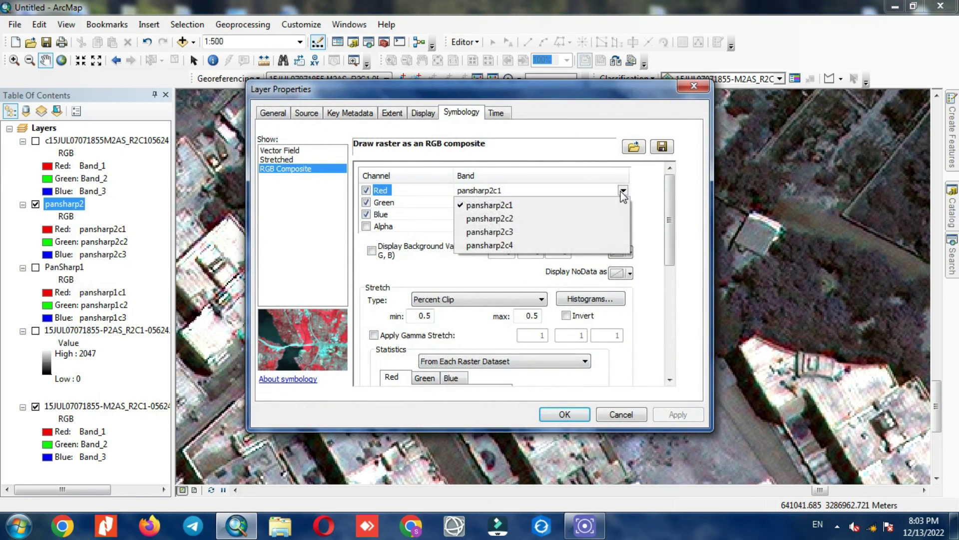
click(605, 249)
click(623, 203)
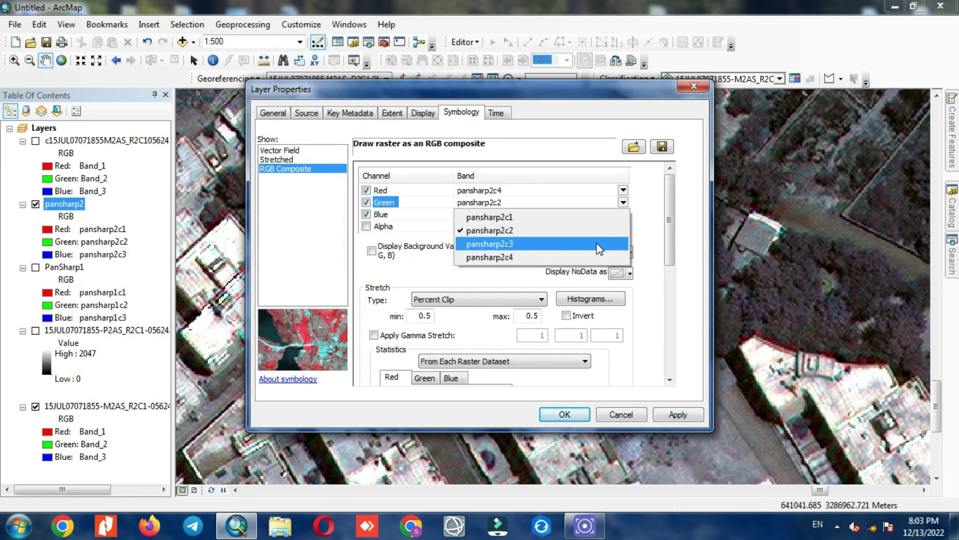
click(599, 243)
click(623, 215)
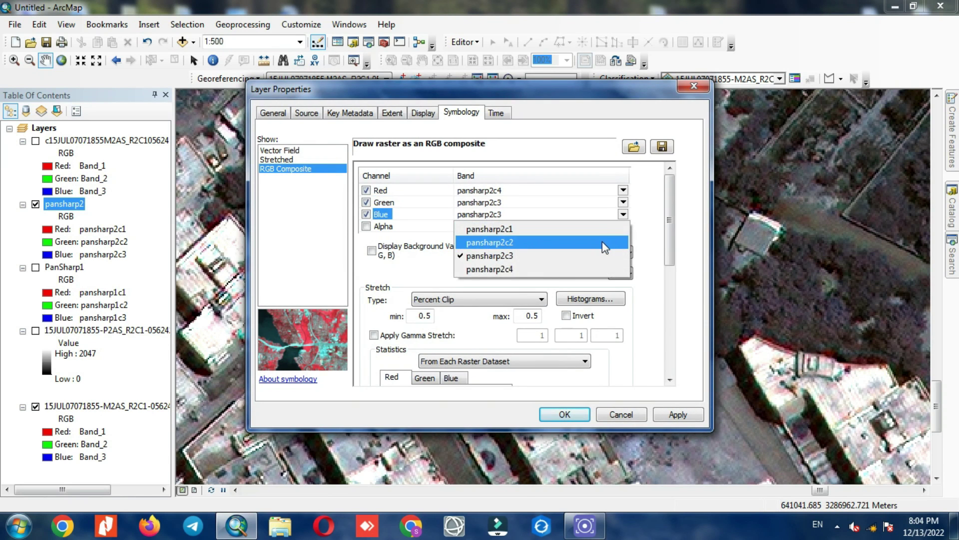
click(601, 241)
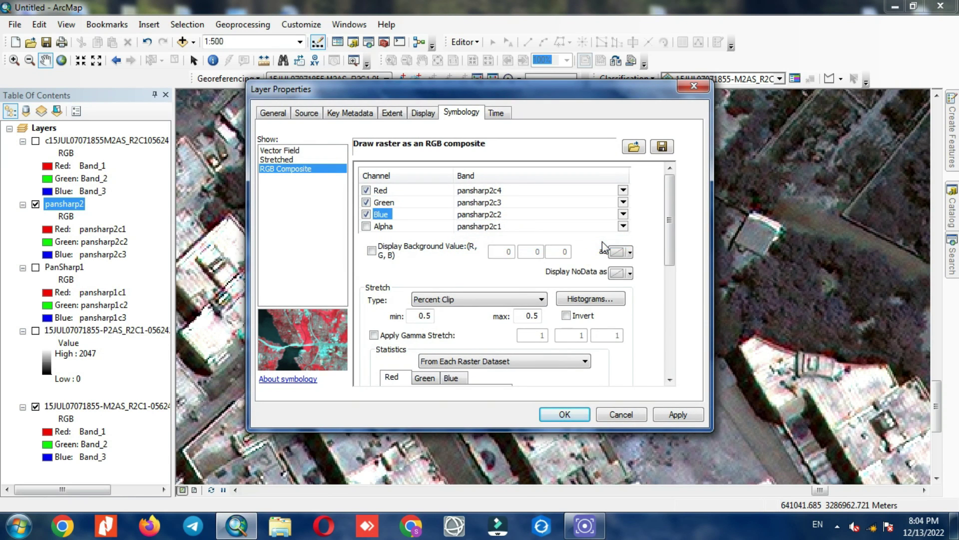
click(666, 413)
click(563, 415)
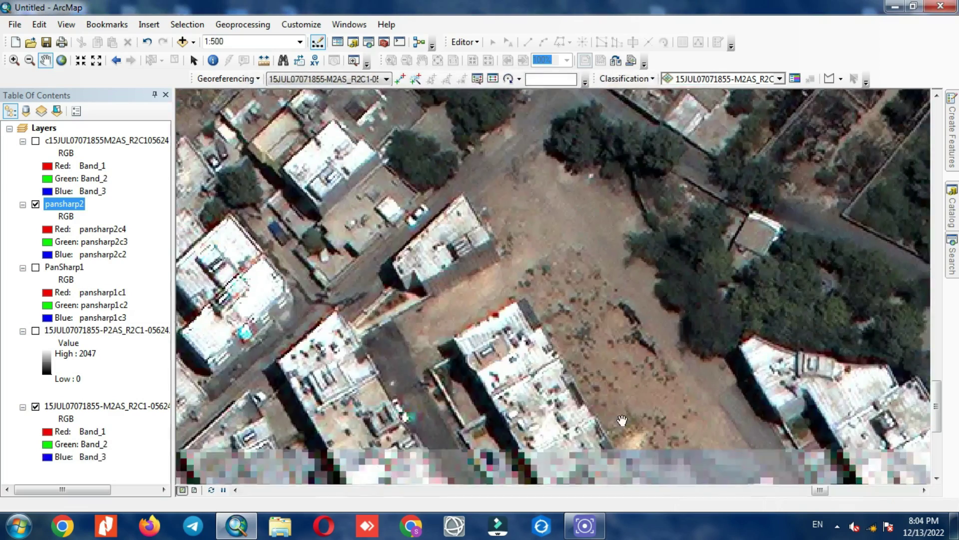
scroll(579, 323, up, 1)
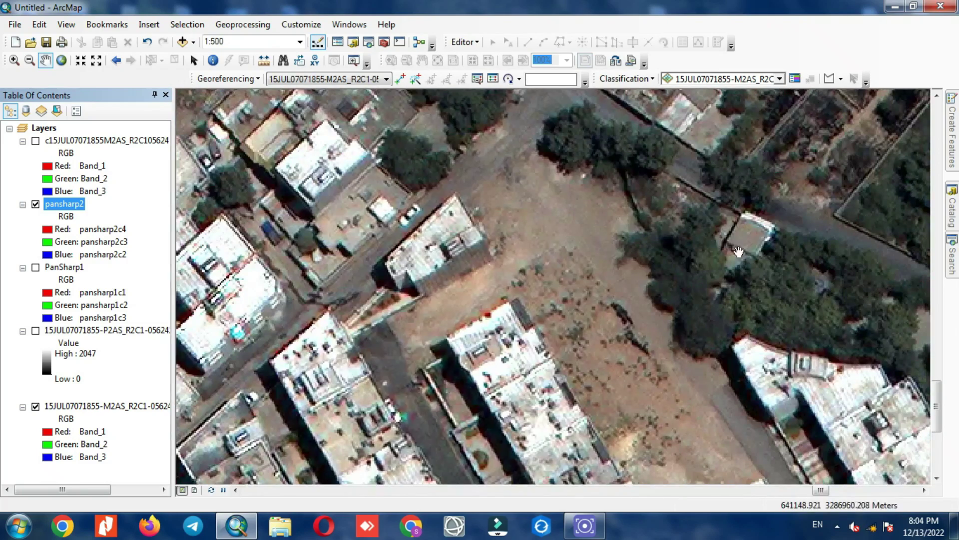
Set the RGB composite of the M2AS multispectral layer to Band_4 for red, Band_3 for green and Band_2 for blue
click(110, 409)
right_click(110, 407)
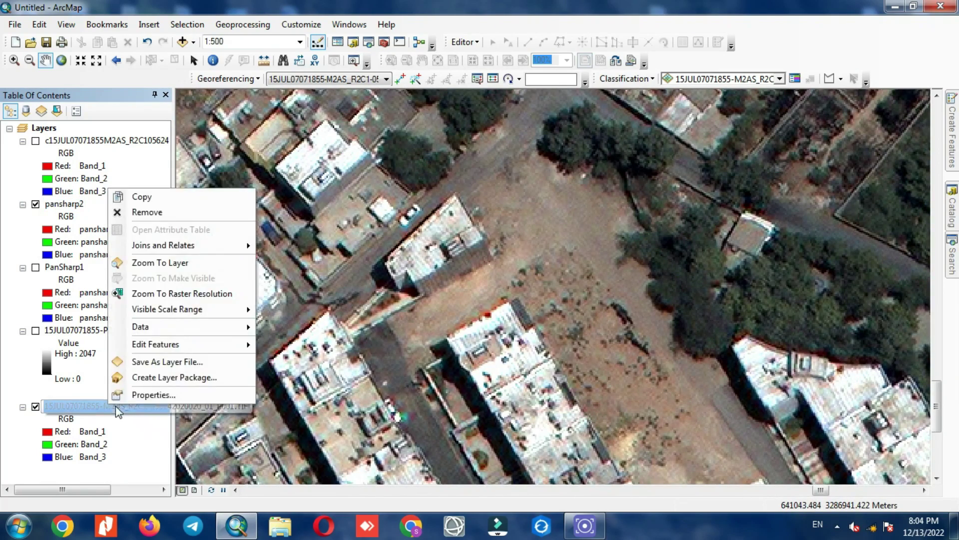
click(150, 394)
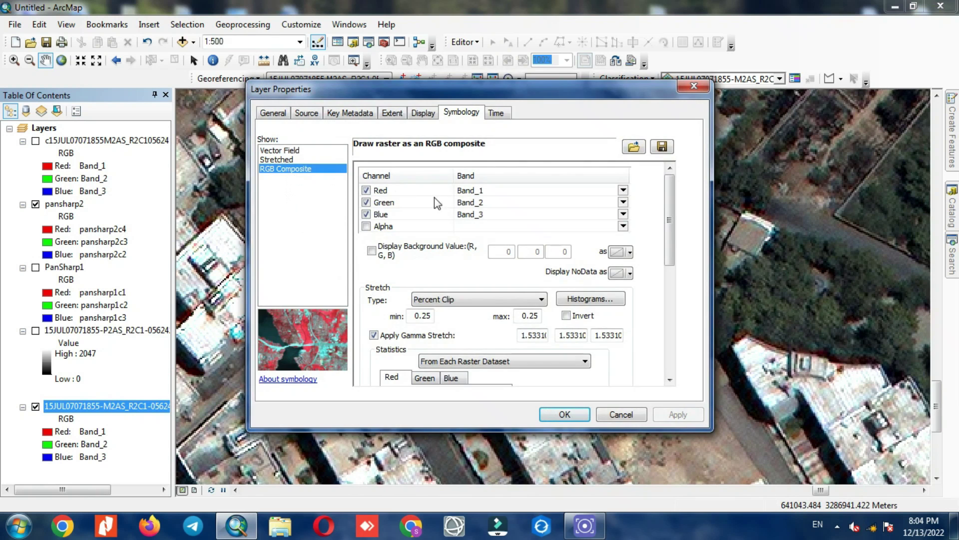
click(623, 191)
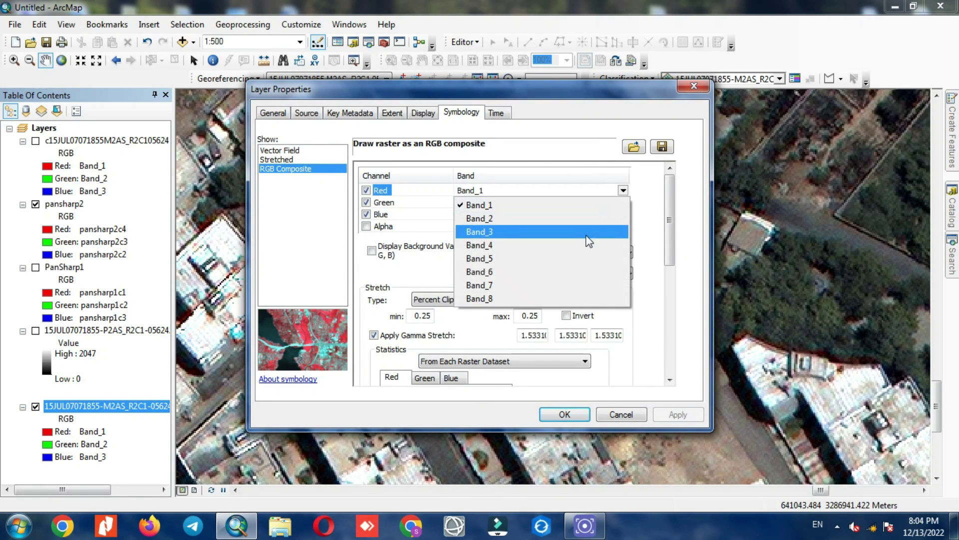
click(586, 237)
click(623, 201)
click(599, 244)
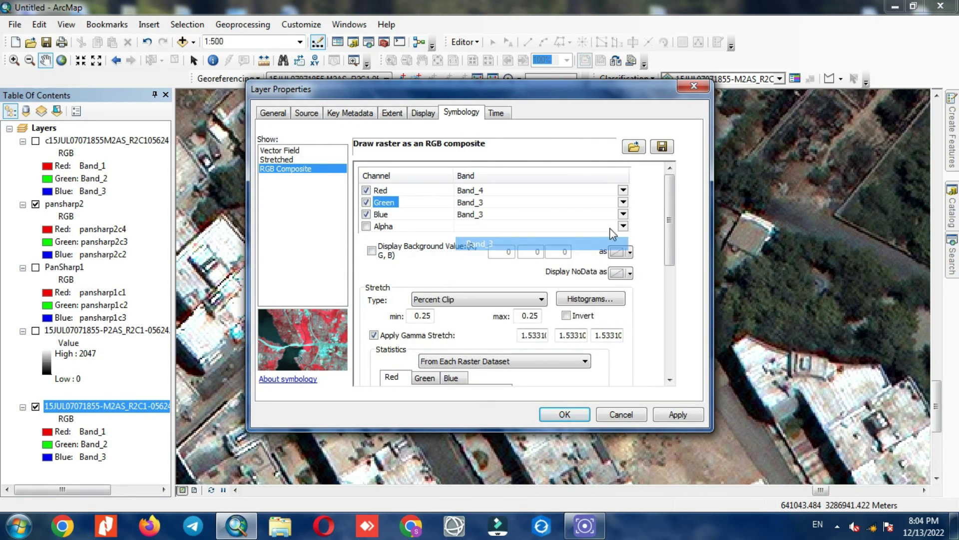
click(623, 214)
click(607, 243)
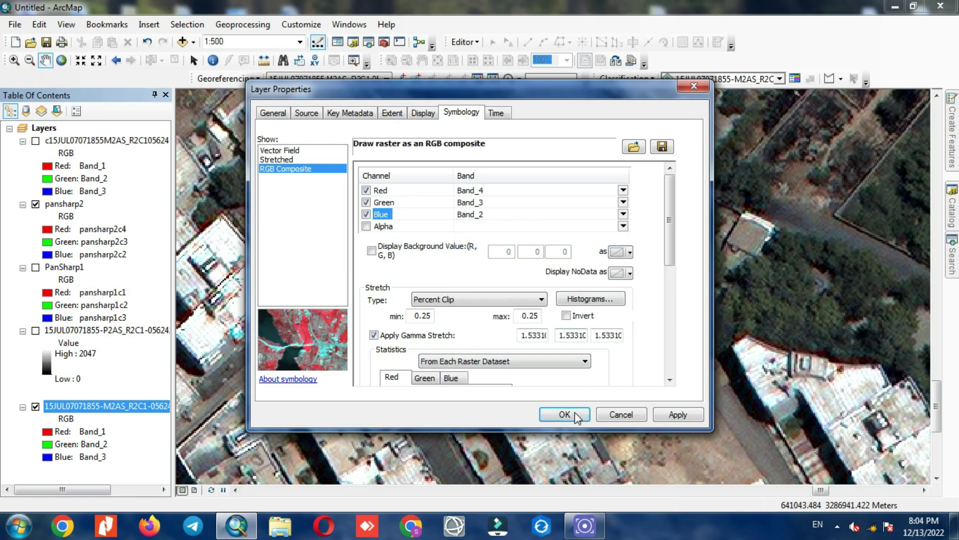
click(576, 415)
Compare the natural-colour pansharp2 with the recoloured multispectral image at 1:500 by repeatedly hiding and showing pansharp2
click(35, 204)
click(36, 203)
click(36, 204)
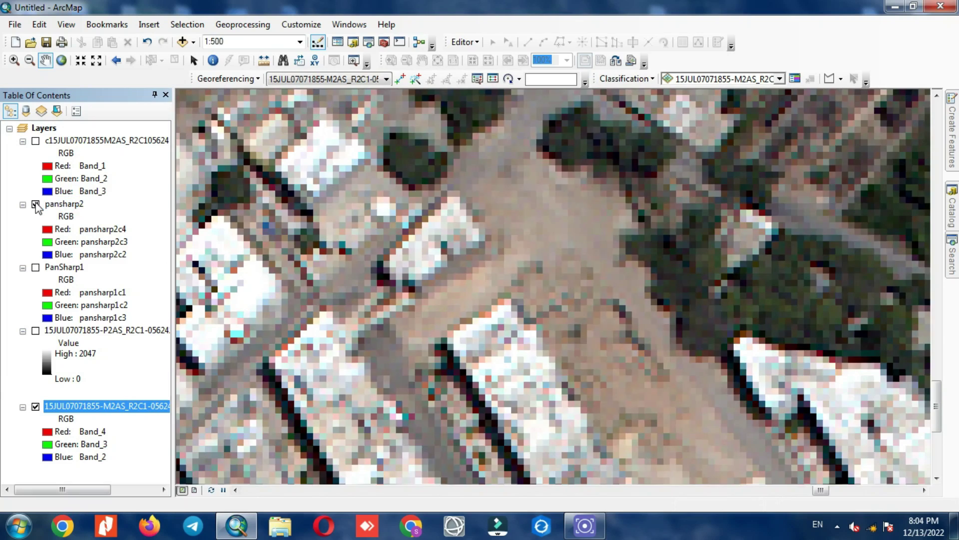
click(35, 204)
click(35, 204)
click(35, 204)
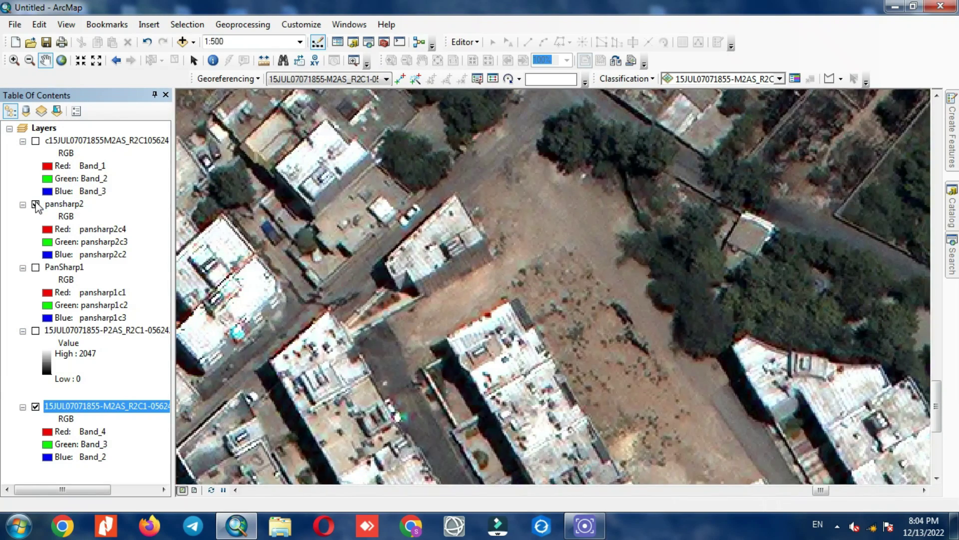